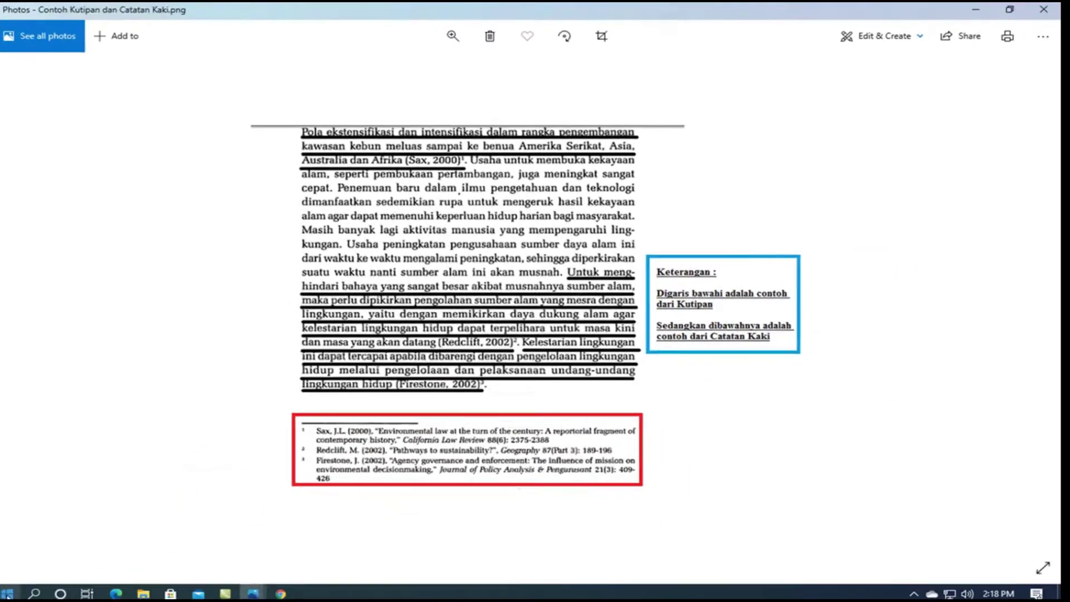
- Open Word 2013 and create a new blank document
click(13, 590)
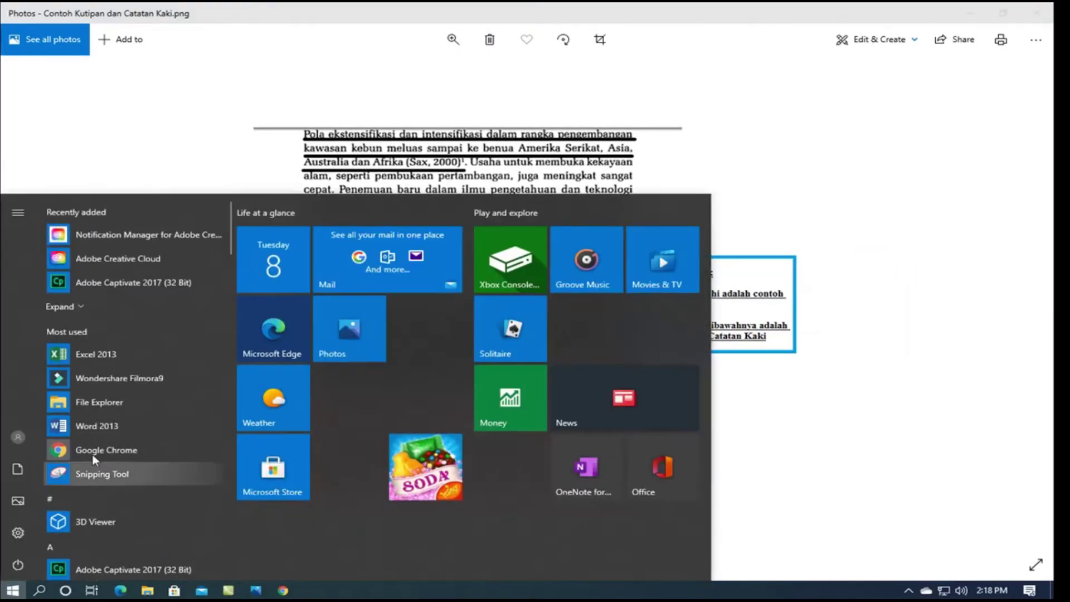
click(98, 426)
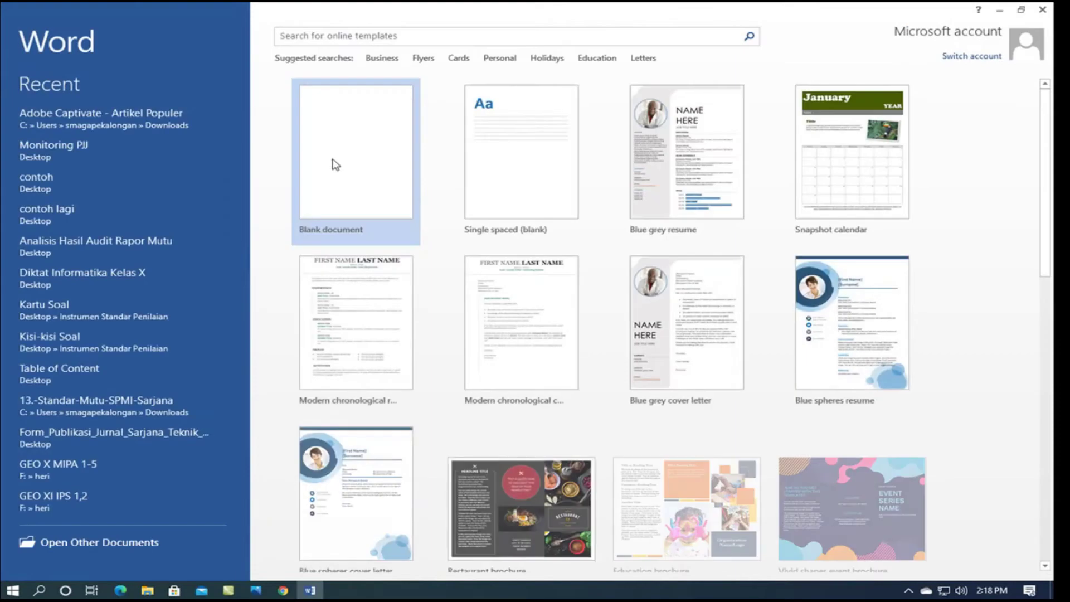
click(335, 162)
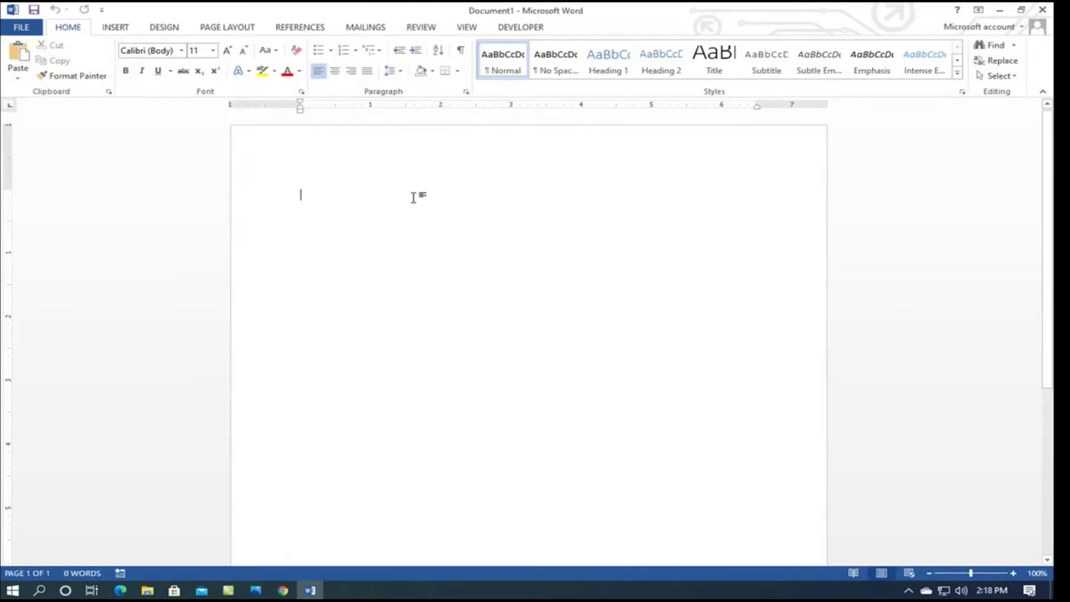
- Switch to Photos and resize the sample image's window to span the full screen width in the upper part of the desktop
key(alt+Tab)
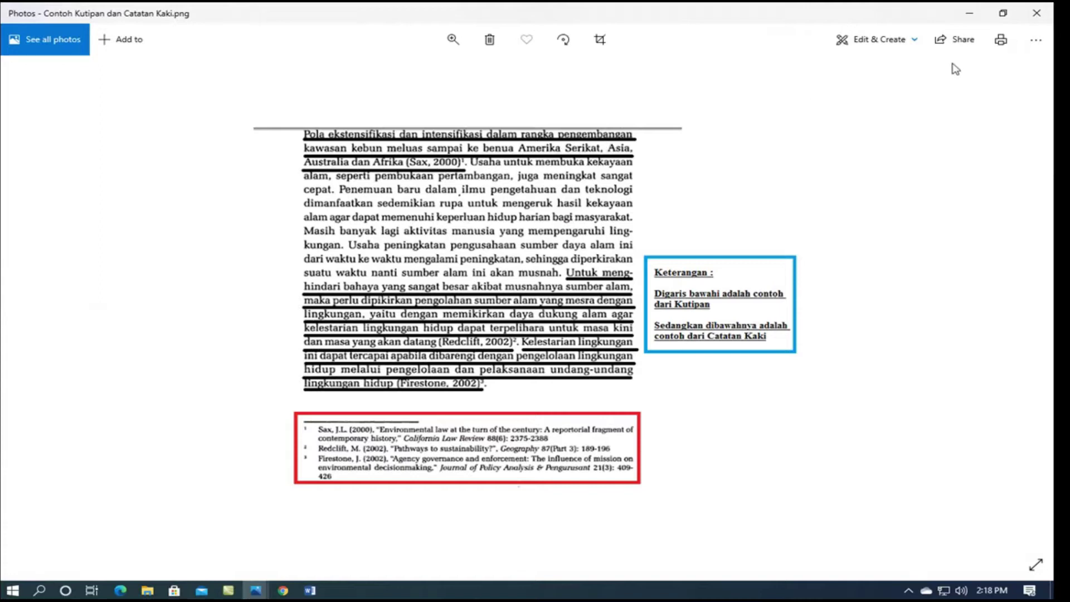
click(1004, 12)
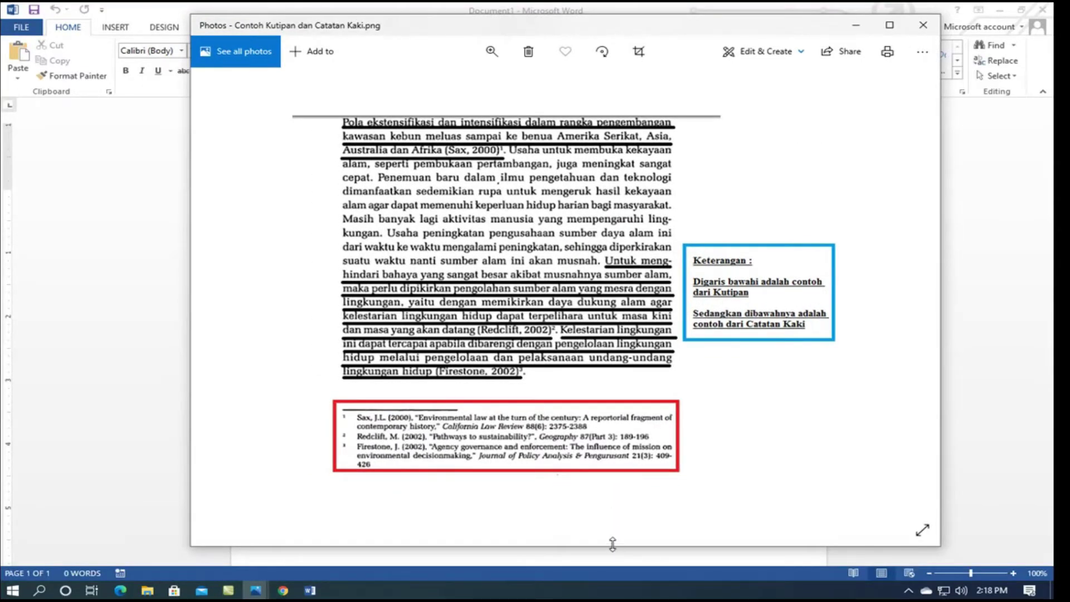
drag(613, 544, 613, 346)
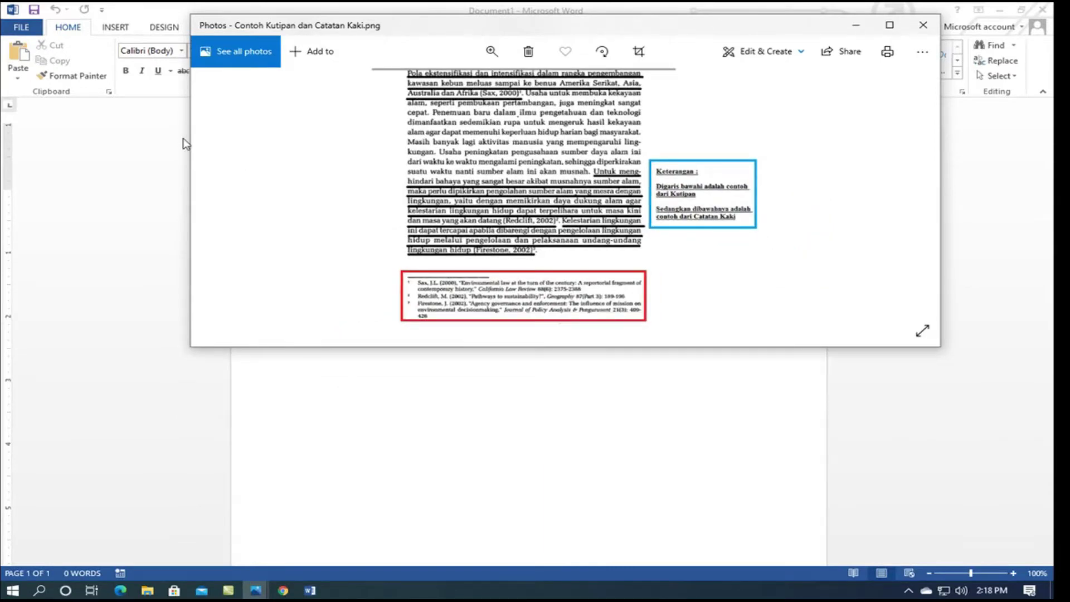
drag(186, 144, 2, 114)
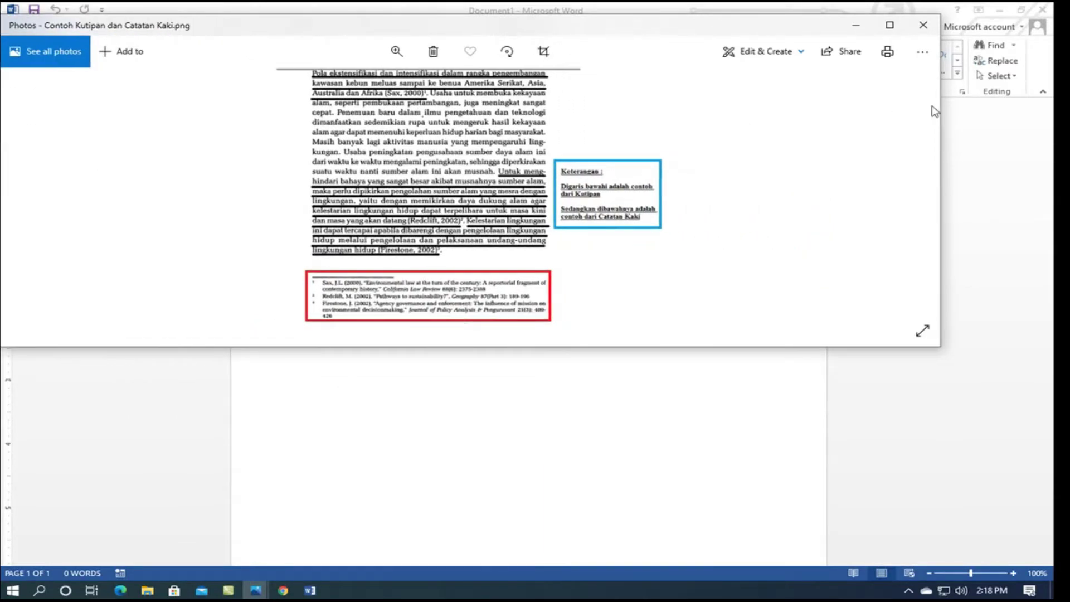
drag(941, 114, 1051, 113)
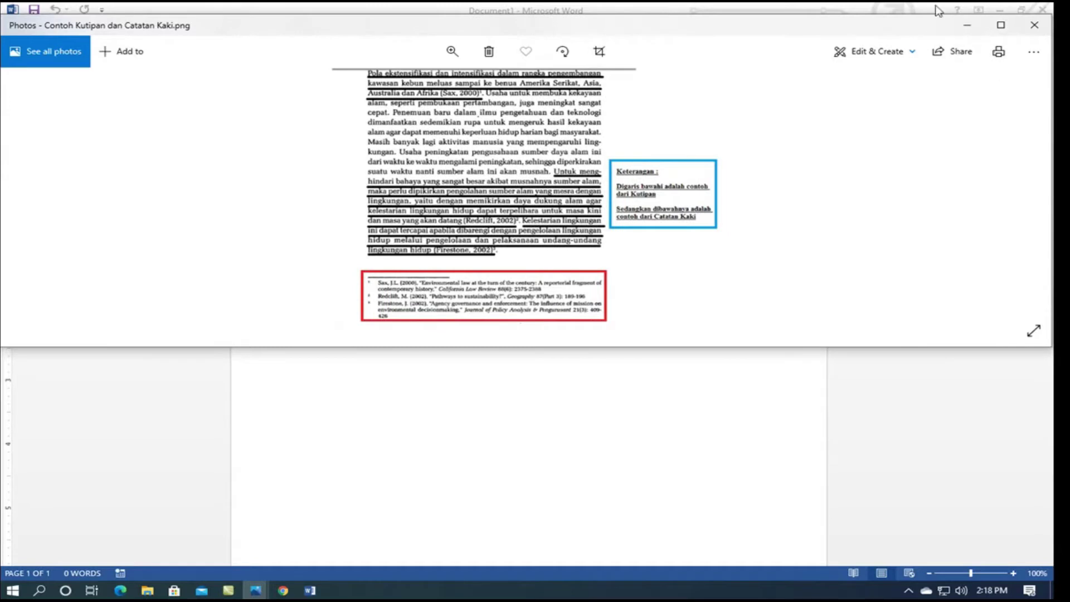
- Take the Word document out of full-screen size and place it below the sample image's opening lines so both are readable
click(914, 9)
click(1021, 9)
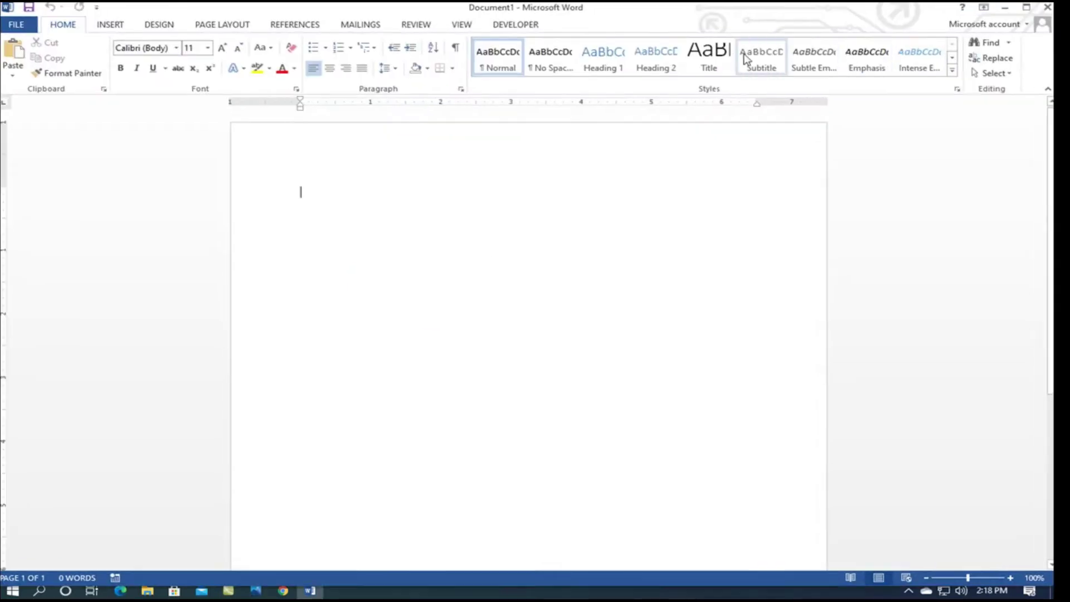
click(1026, 7)
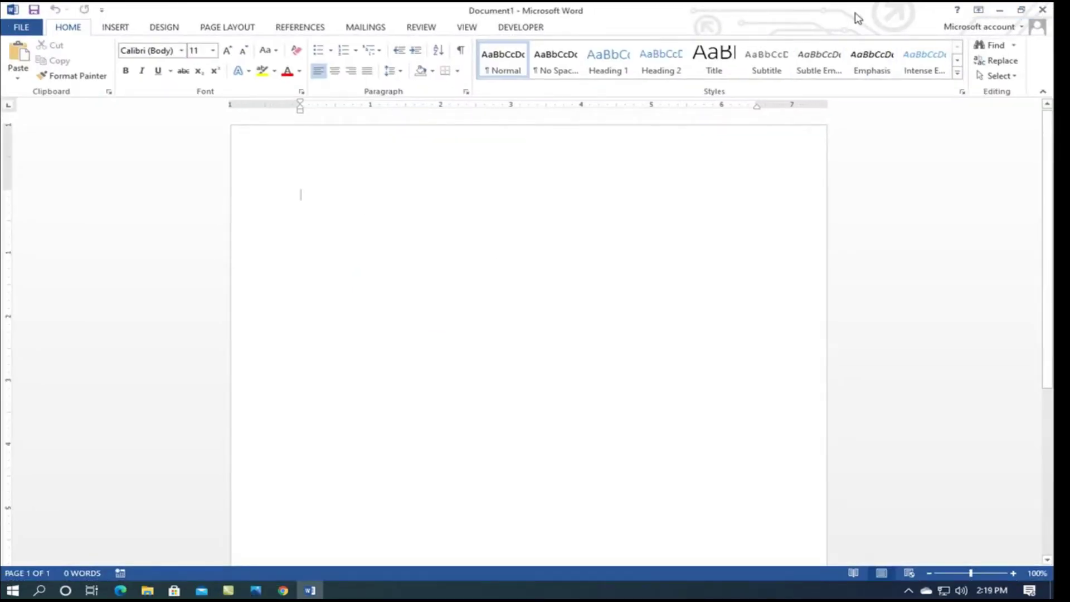
click(1014, 12)
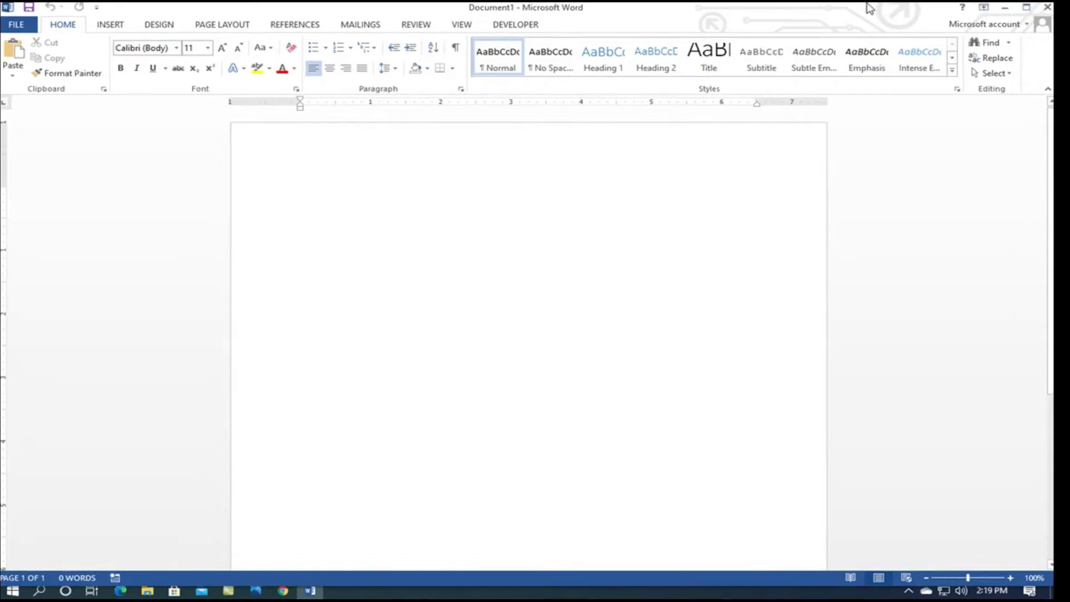
drag(868, 14, 853, 72)
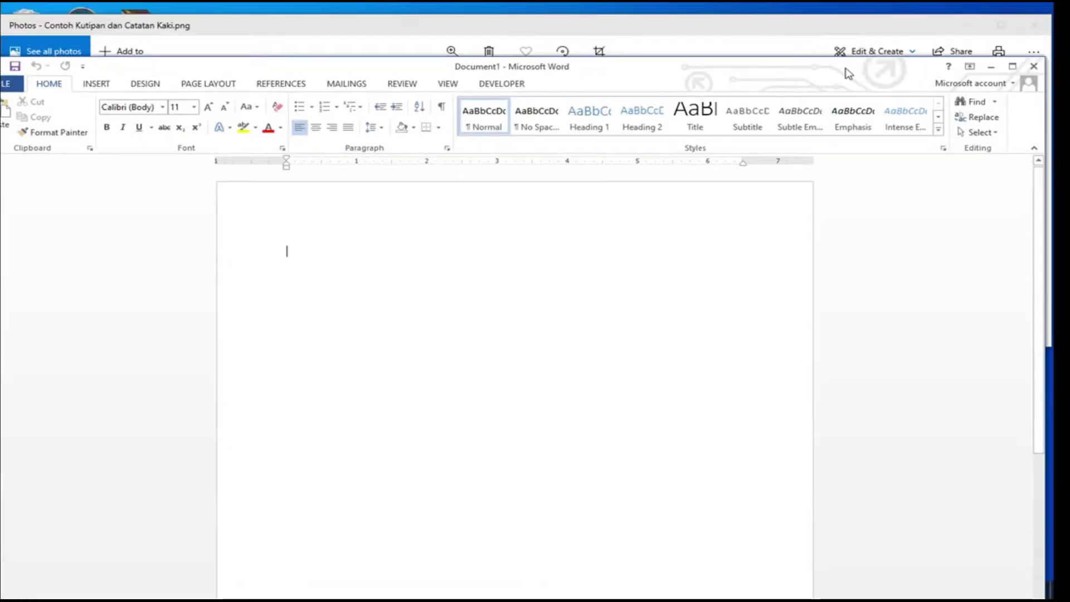
drag(774, 71, 888, 228)
- Write "Pola ekstensifikasi dan intensifkasi dalam rangka pengembangan kawasan ebuh meluas sampai ke benua Amerika Serikat, Asia, Australia, dan Afrika" as the opening sentence
text(Pola eksten)
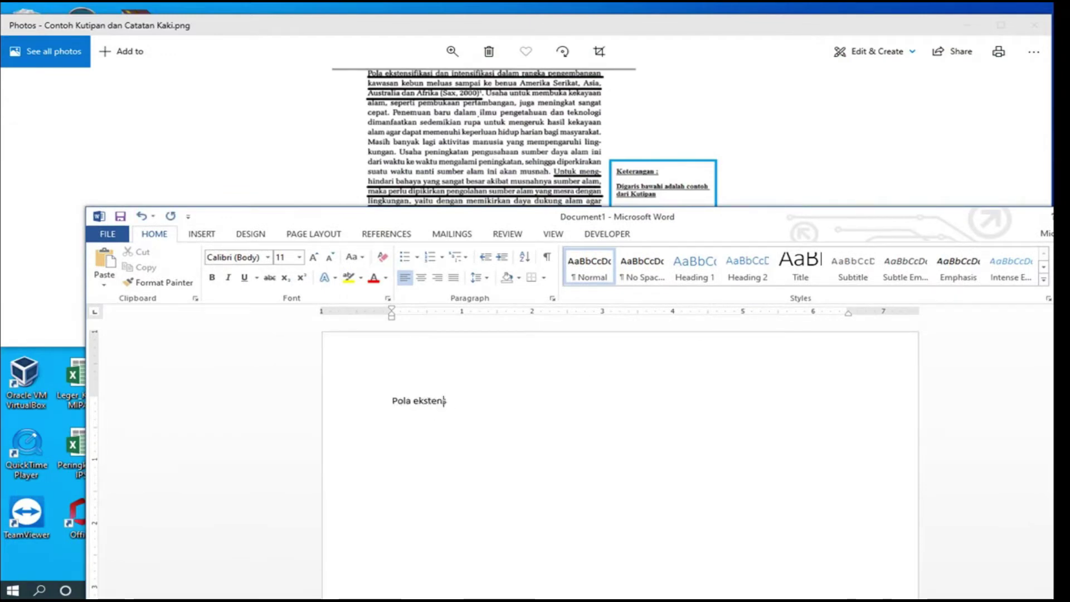
text(tersifk)
text(asi dalam rangka peng)
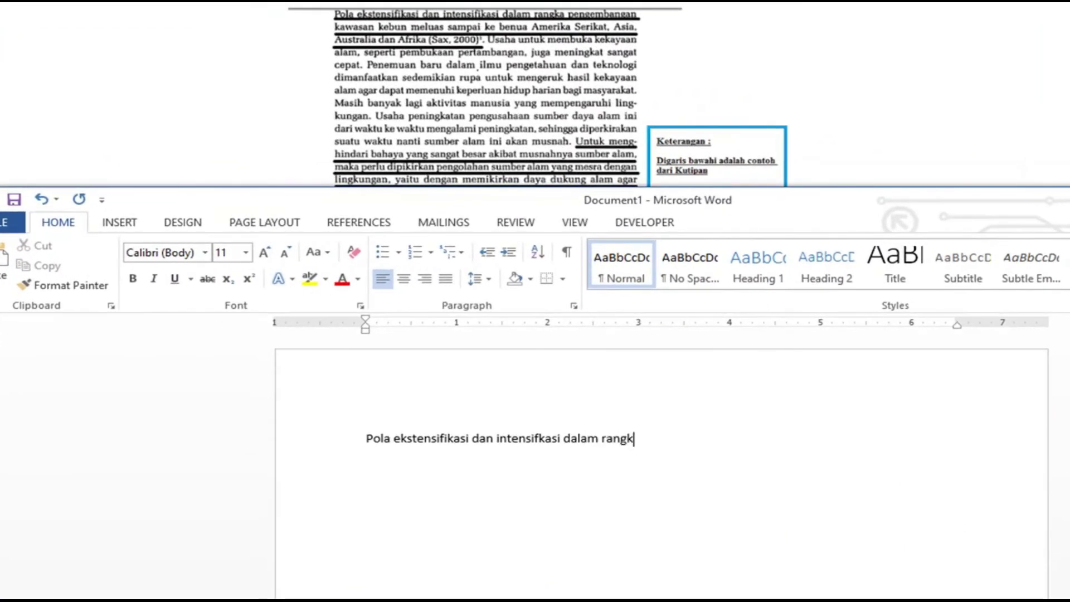
text(embangan kawas)
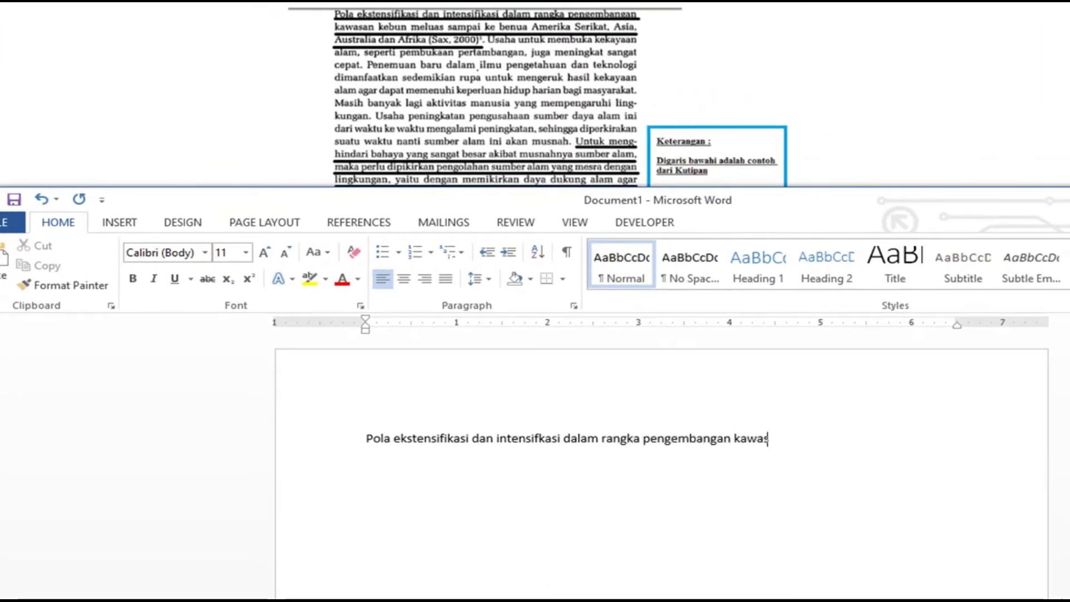
text(an ebuh meluas sam)
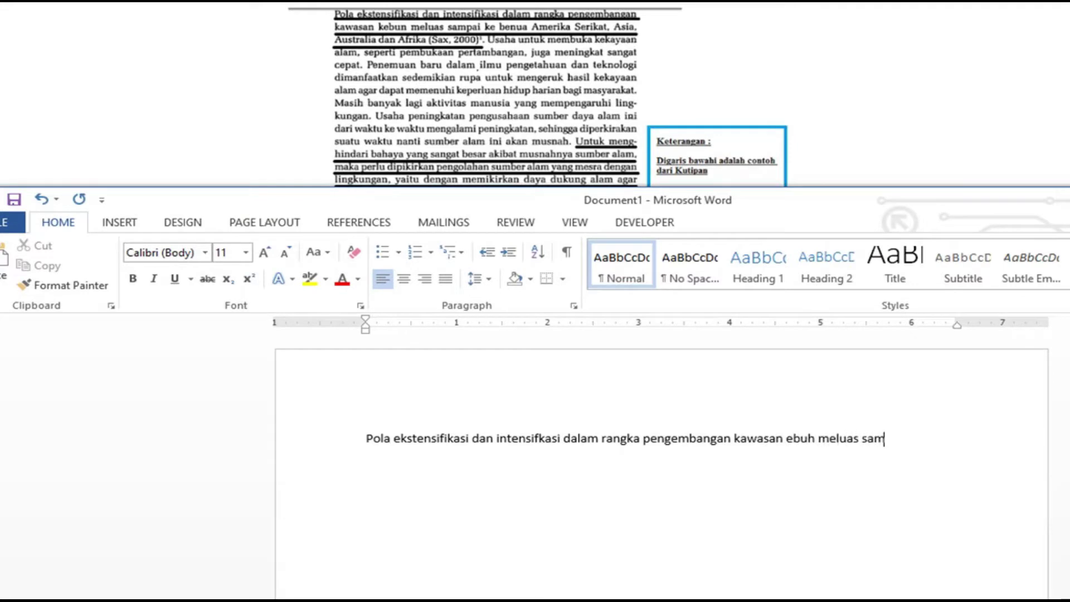
text(pai ke behua Amerika Serika)
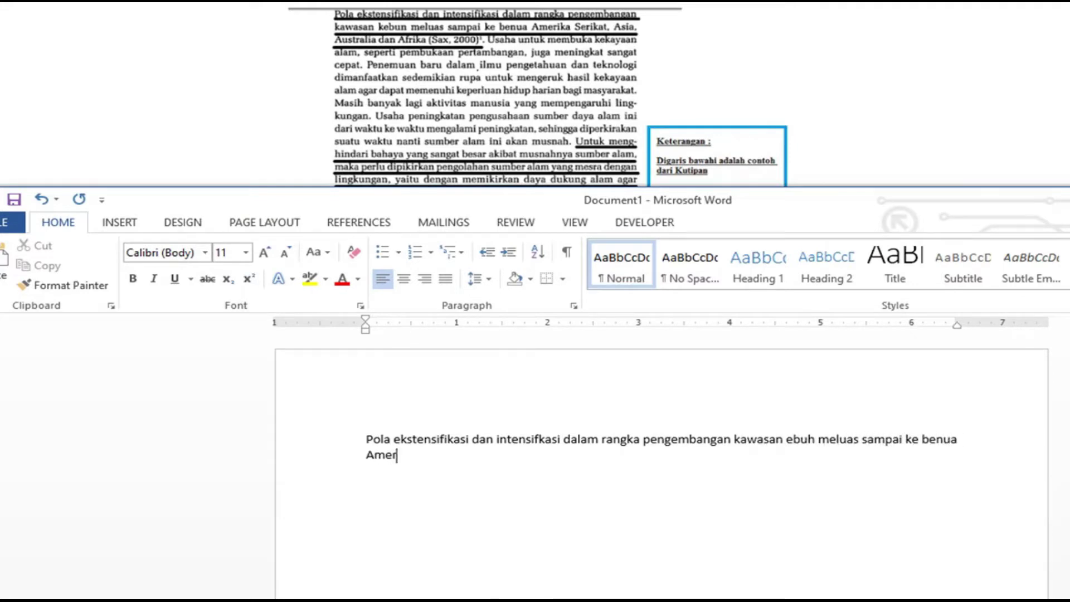
text(t, Asia, Australia, dan Afrika)
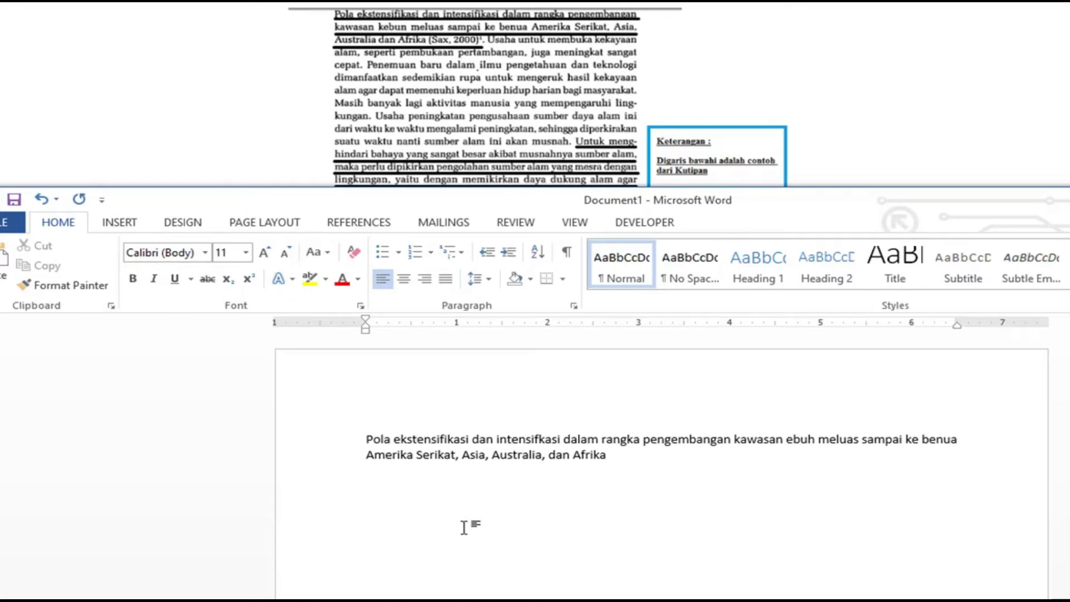
- Insert a footnote directly after "Afrika" at the end of the sentence
key(BackSpace)
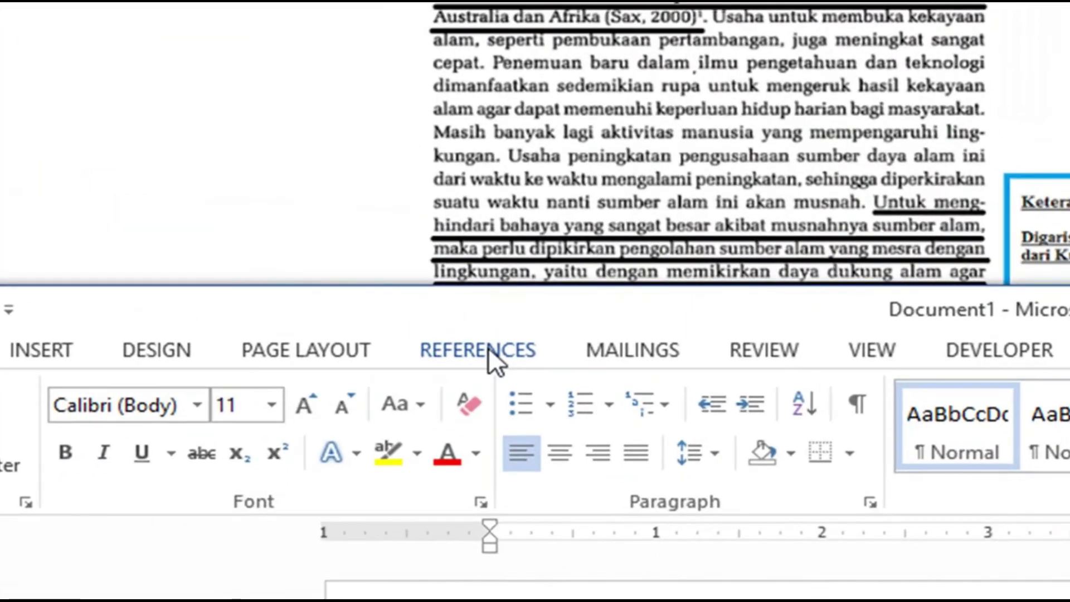
click(489, 347)
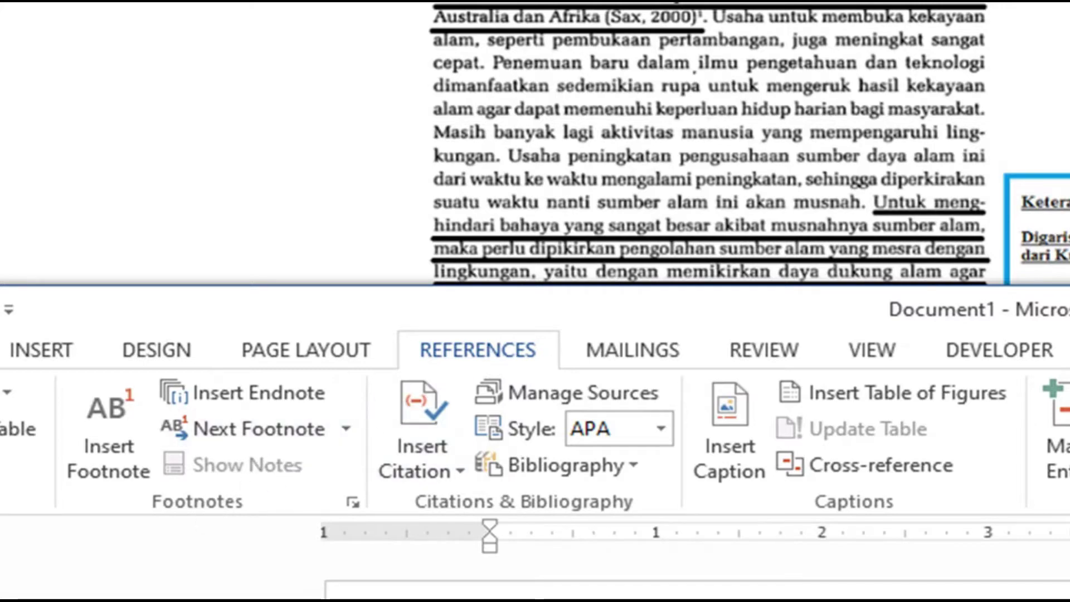
click(116, 440)
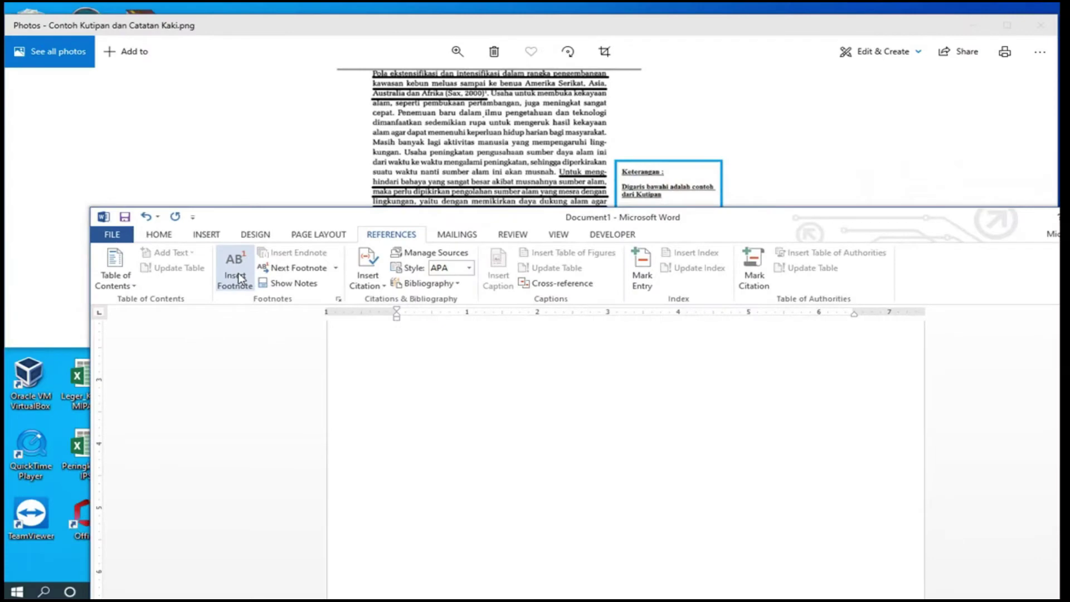
- Examine how the sample image formats its quotations and footnotes, comparing them with the empty footnote in the Word document
drag(470, 221, 457, 140)
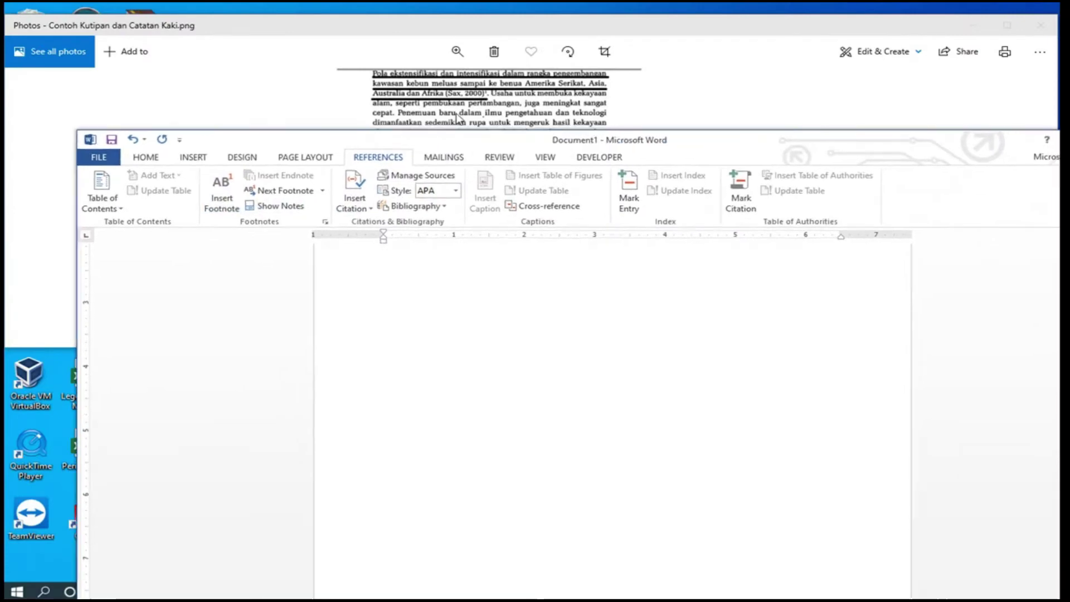
click(458, 85)
click(485, 353)
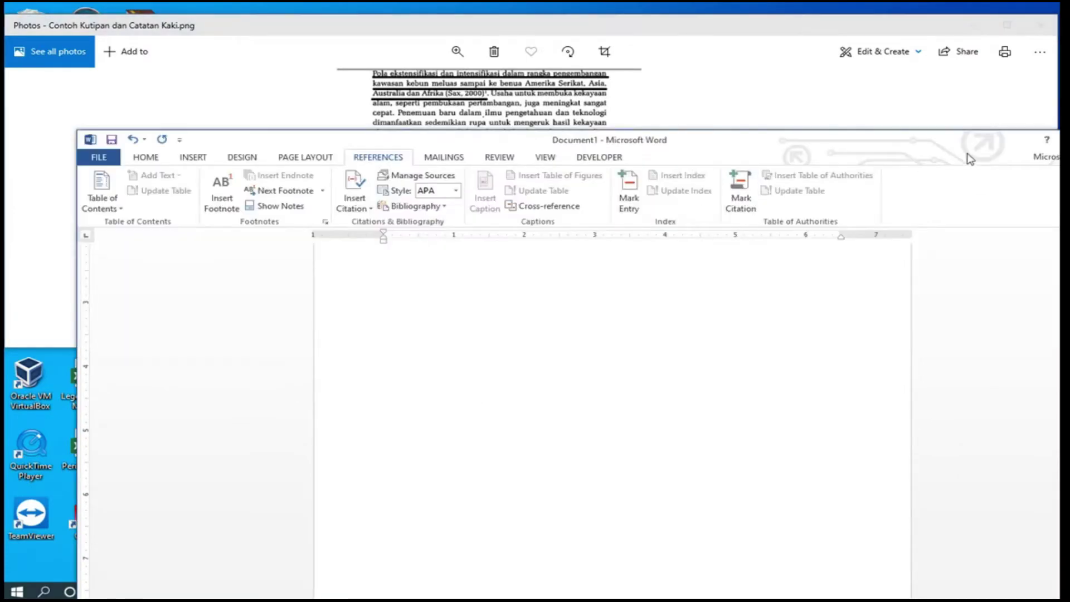
drag(931, 149, 867, 146)
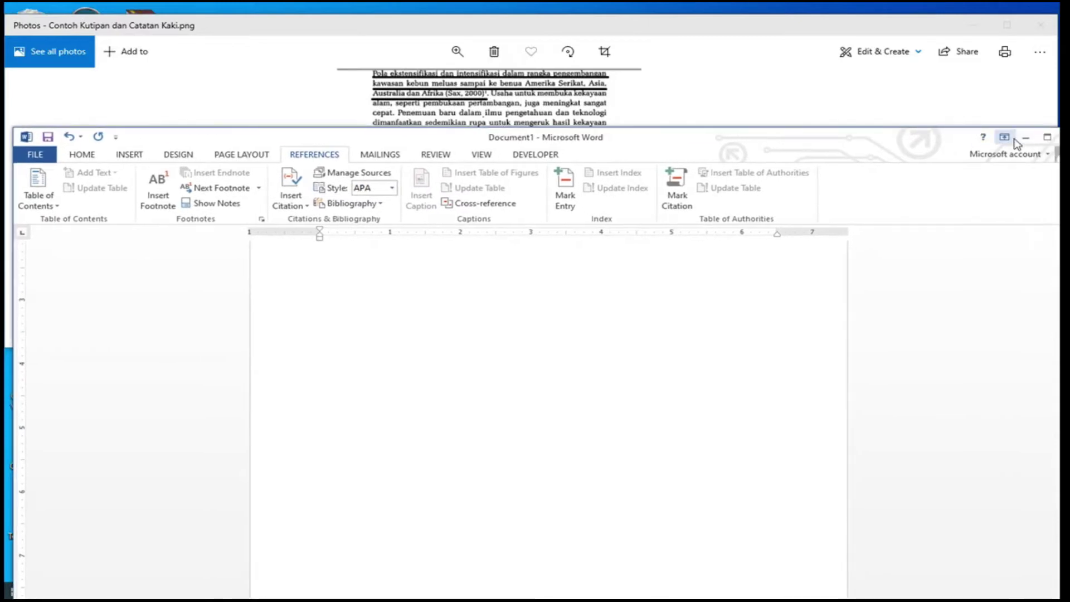
click(1046, 140)
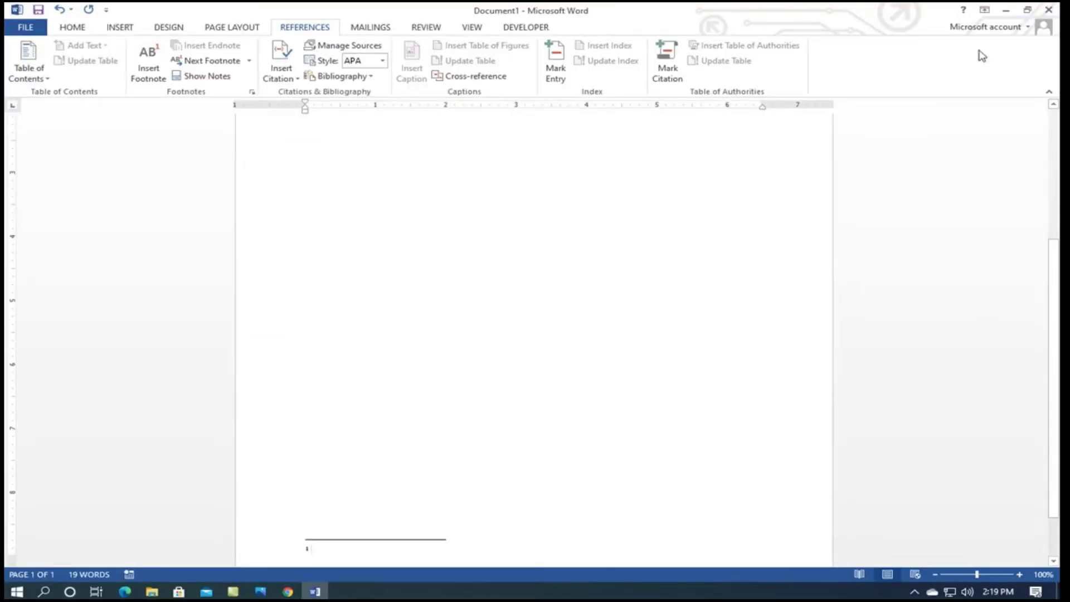
click(1027, 9)
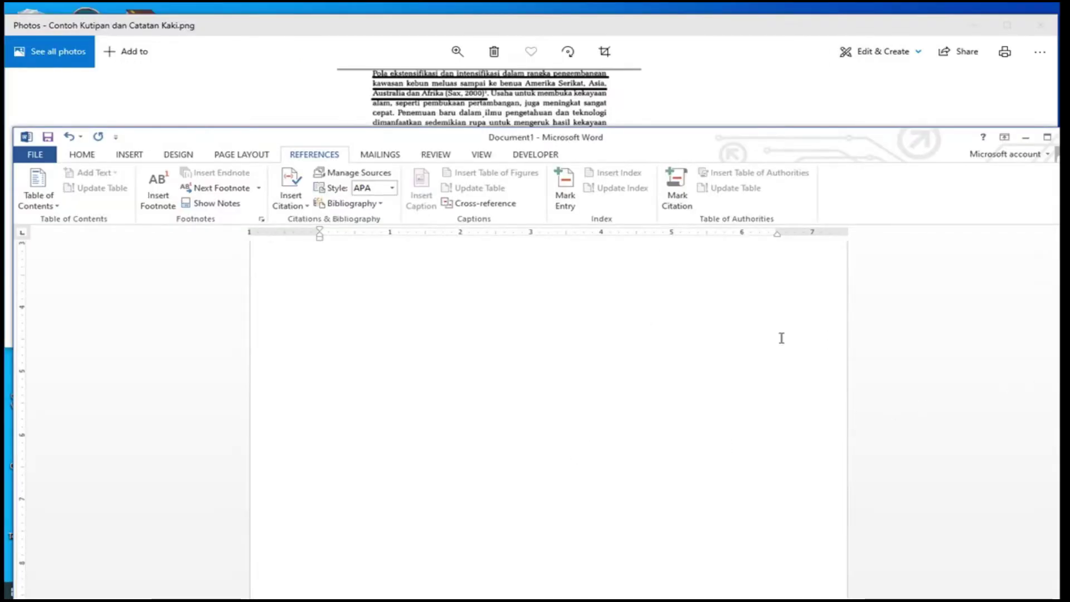
drag(771, 137, 771, 87)
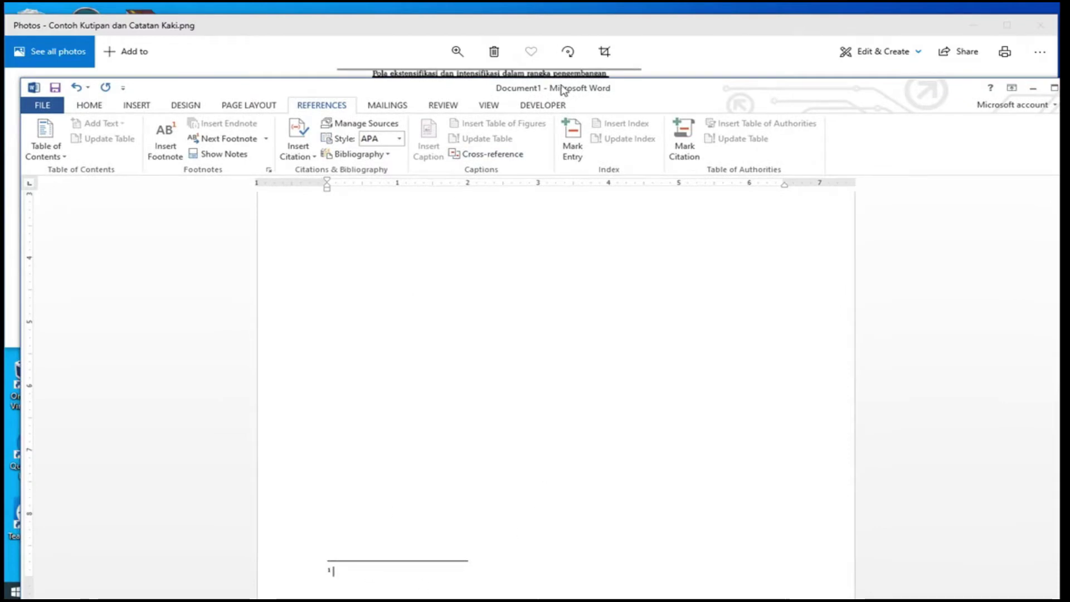
drag(565, 87, 556, 133)
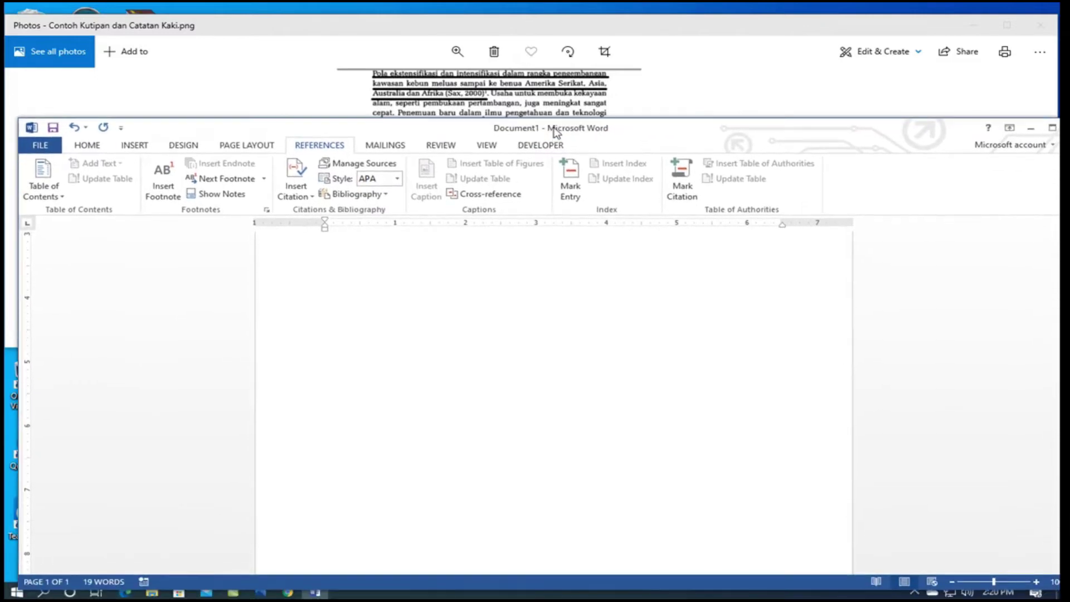
scroll(743, 352, down, 3)
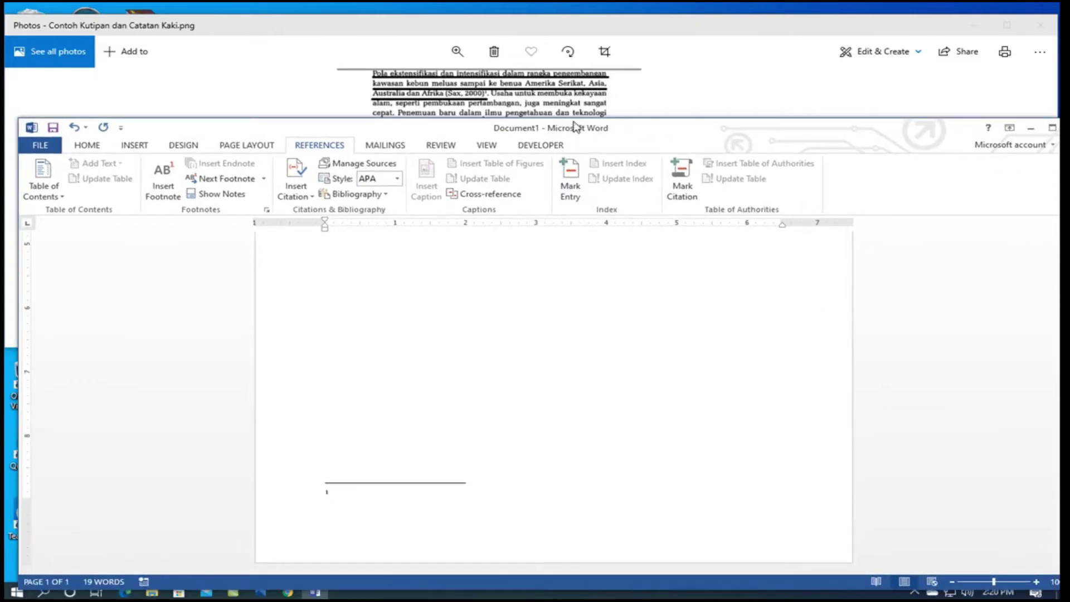
drag(574, 119, 600, 331)
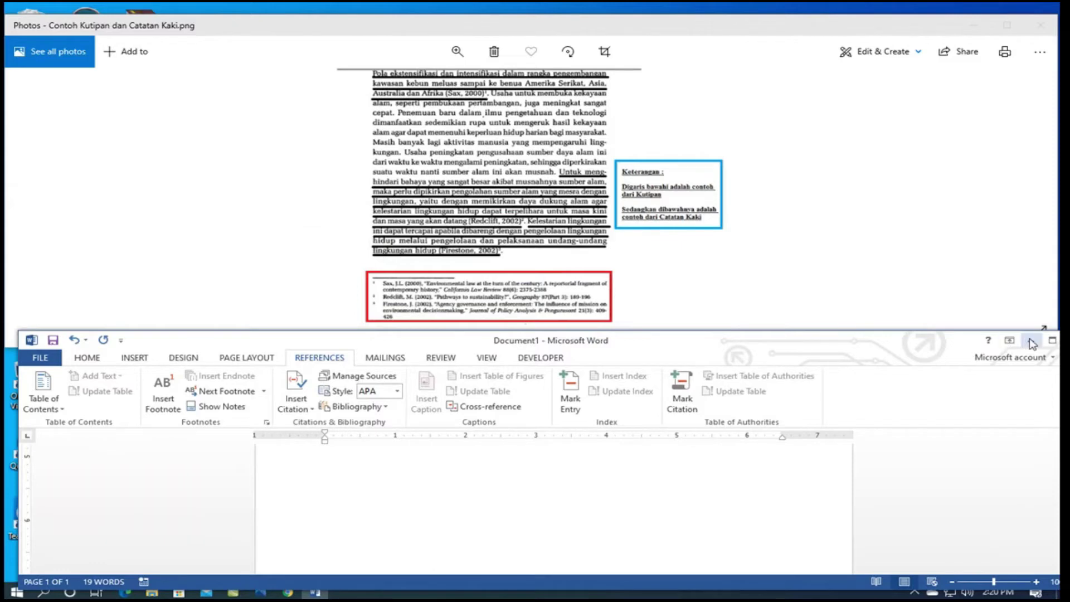
- Maximize the Word document and fill the first footnote with the placeholder text ";asjdf; asjfklaj ljalk lka lkjl las jlksjlkfsa f skl fjlskl"
click(1052, 341)
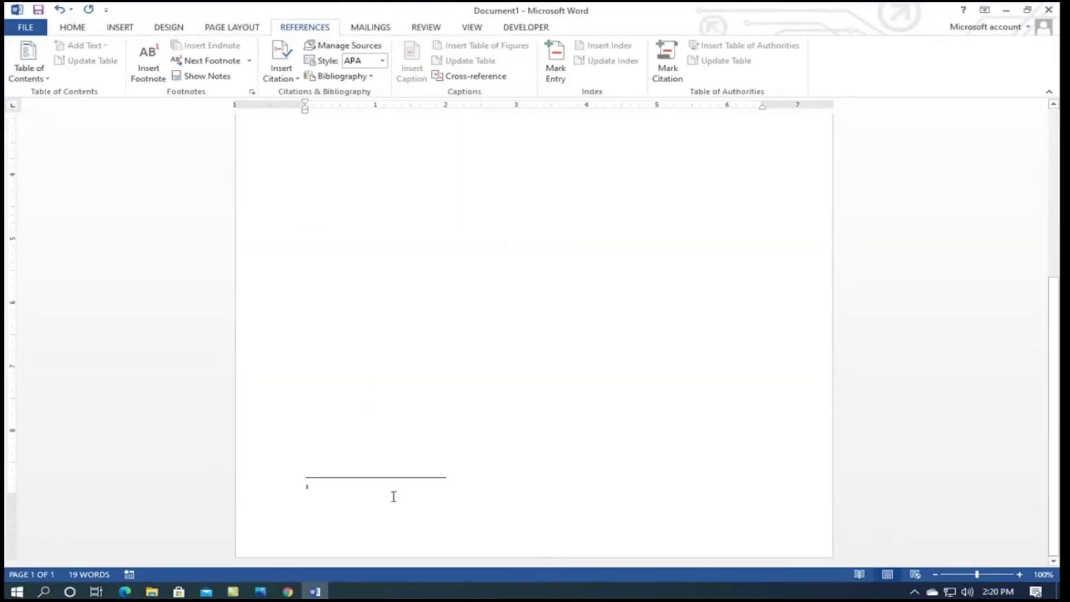
text(;asjdf; asjfklaj ljalk lka lkjl las jlksjlkfsj)
text( f skl fjlskl)
- Continue the body paragraph after the first footnote reference with a full stop and filler text beginning "Lkjs falksj flkasjlkf" and ending "flksj"
scroll(381, 471, up, 10)
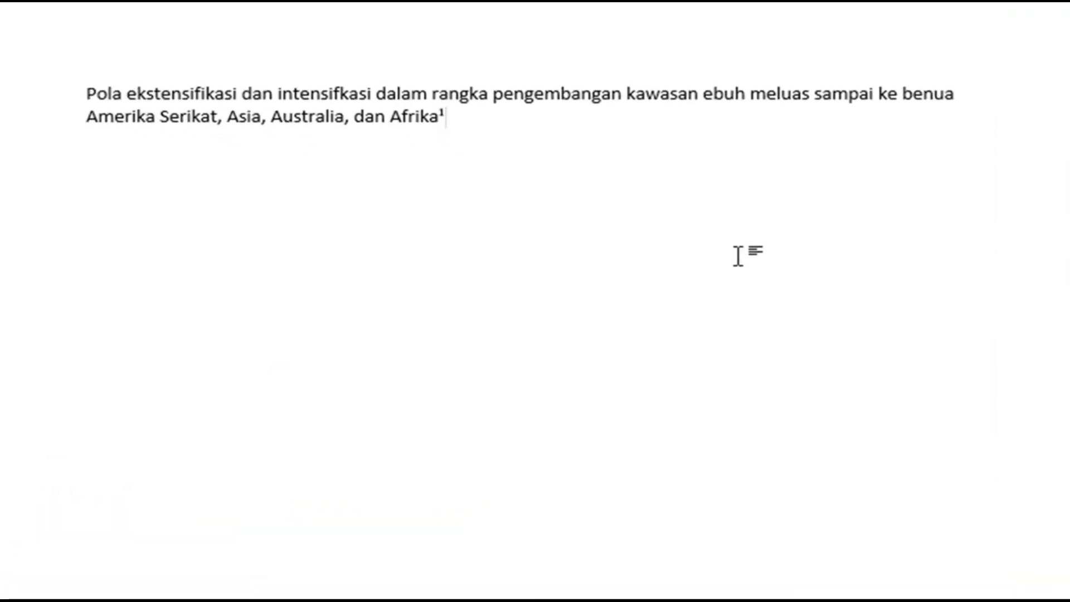
text(. Lkjs falksj flkasjlkf aslf lksa flks fkl  slkf jsalkf jkls jflksj flsjlkf jsalfj slj flsj)
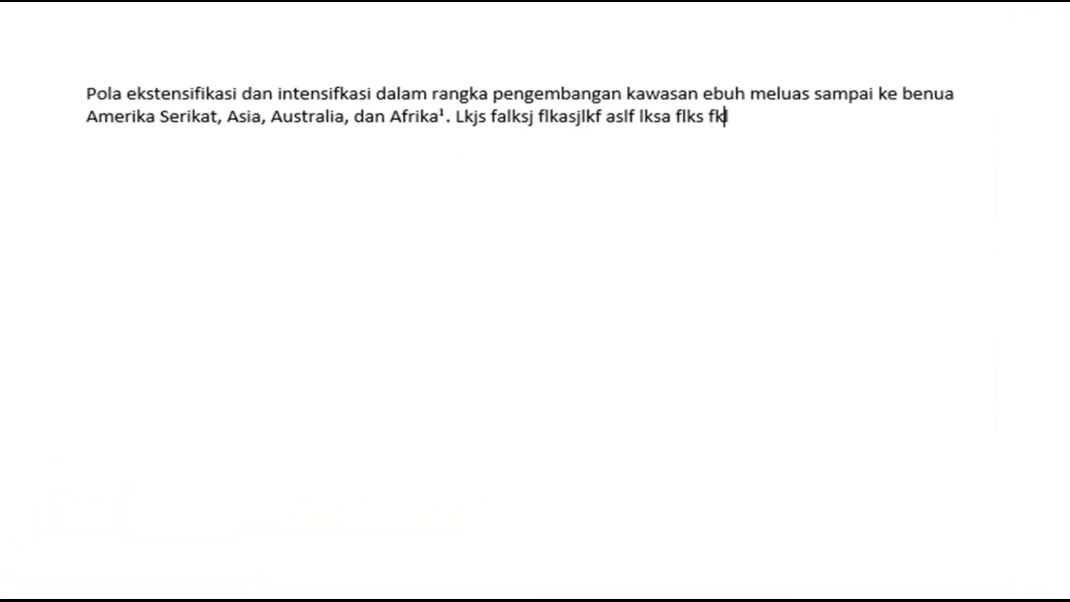
text( flksj)
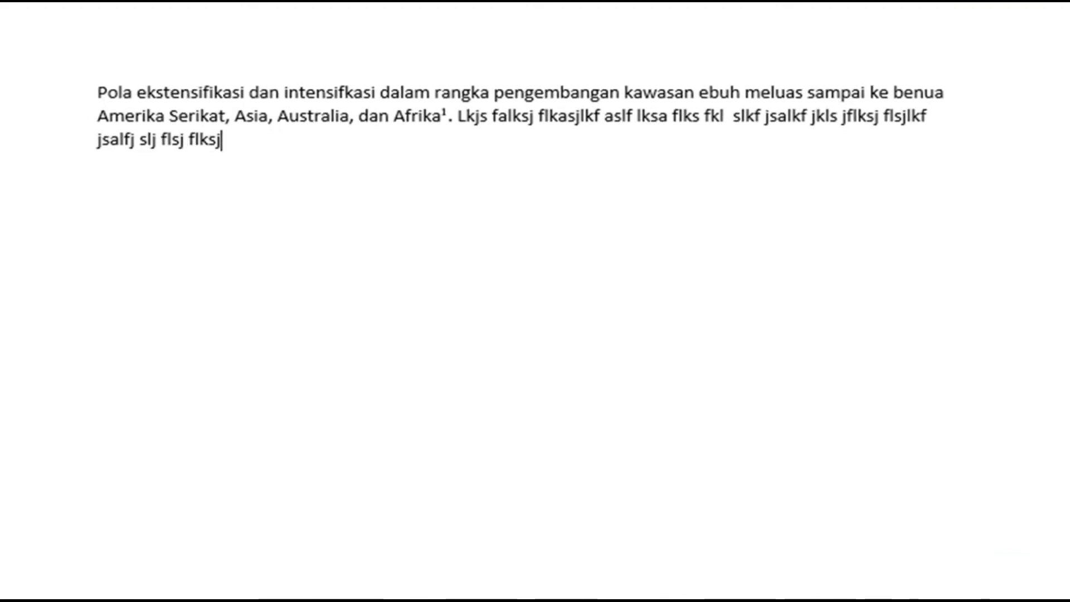
scroll(413, 382, down, 9)
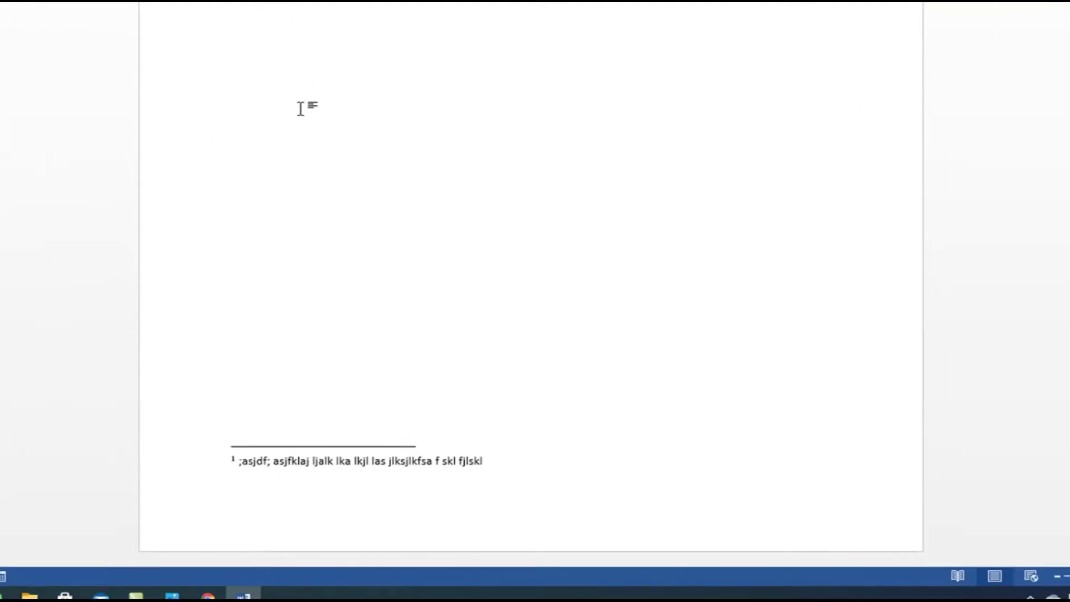
- Extend the first paragraph's filler text to end in "fjlka jflsaj" and write a second filler paragraph running from "Lkasjfl asjflkaj" to "fklasj lk;"
scroll(304, 108, up, 9)
text(j flksaj flk jaslf jalk fjlka jflsaj )
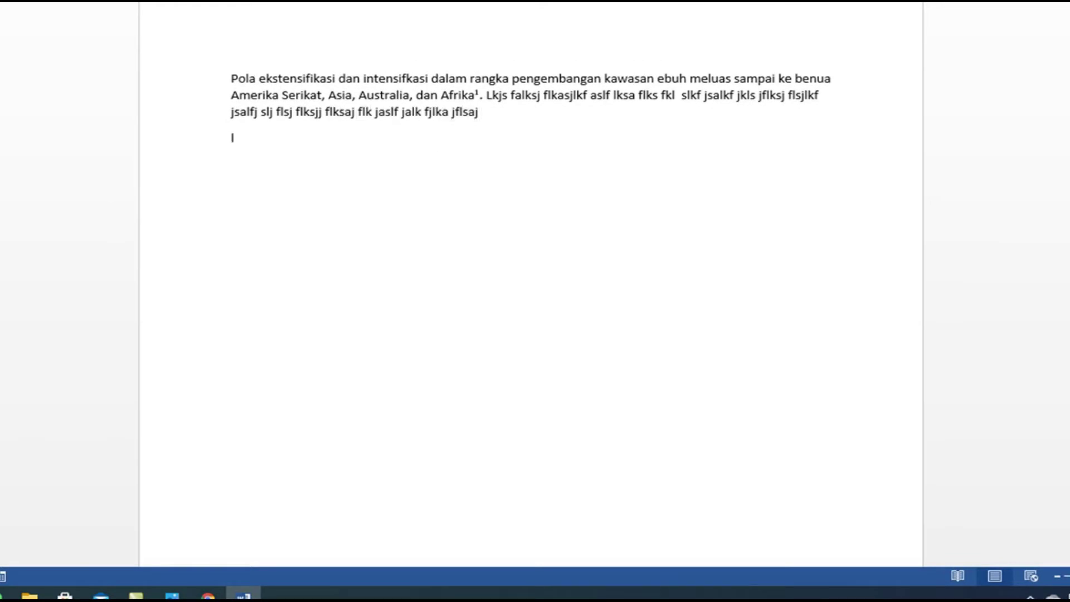
text(Lkasjfl asjflkaj slfjaskl jflkasj flk;asjlkfj salk;f jlkasj flk;as jfkl;asj fkl; jasl)
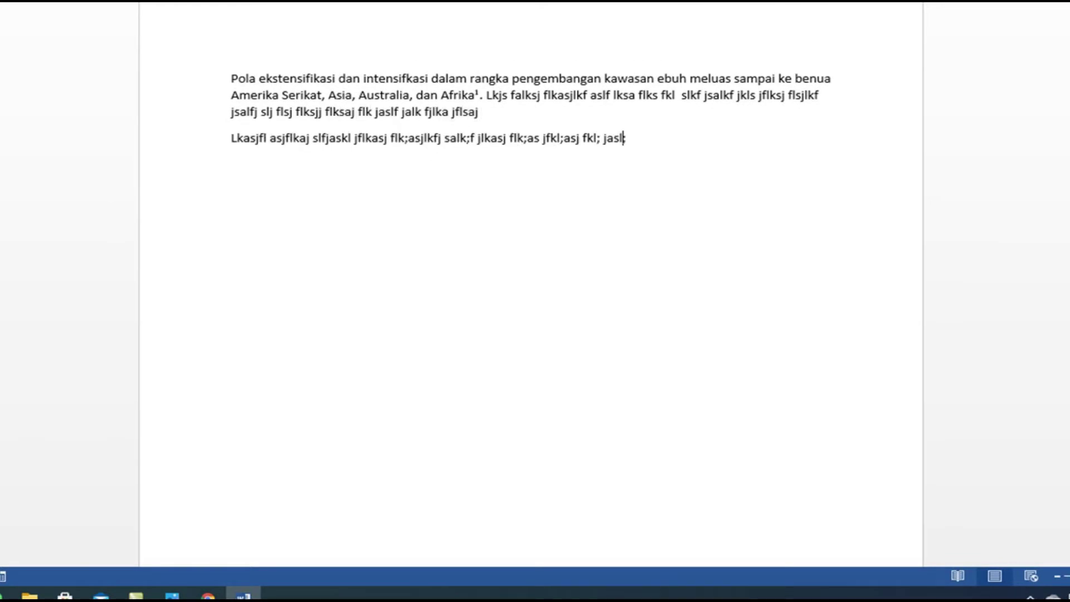
text(;jf kl;sjflk; asjfkl; asjlk;fj aslkf jaskljflkasj fl;kasj fklasj lk;)
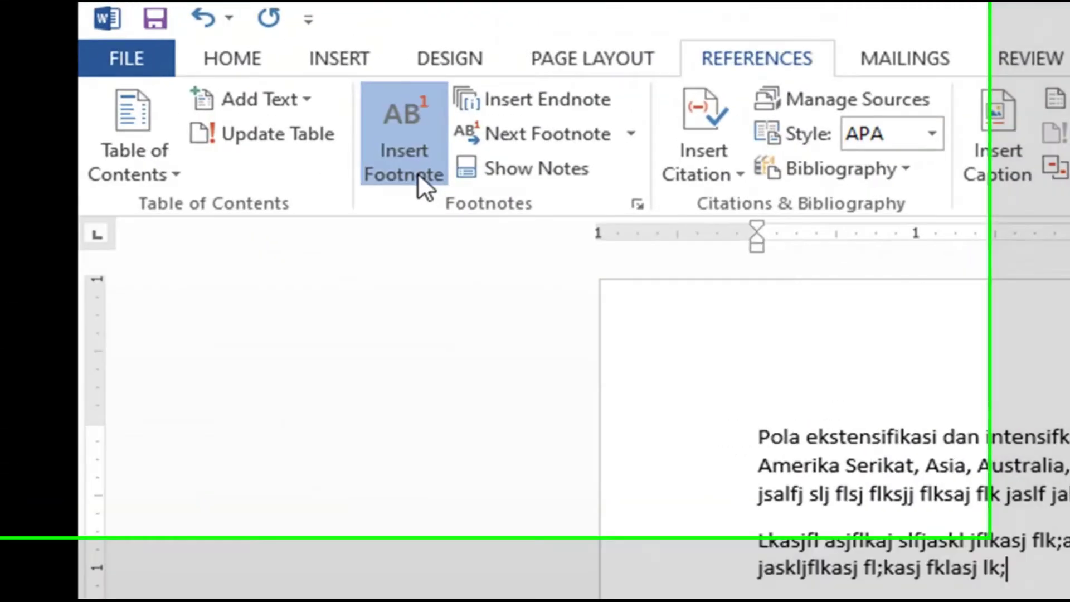
- Insert a footnote at the end of the second paragraph with the text "Opqiwur qwuioru oiw oriuqwoi roiqw oriquwio roiqwj uiowq"
click(417, 172)
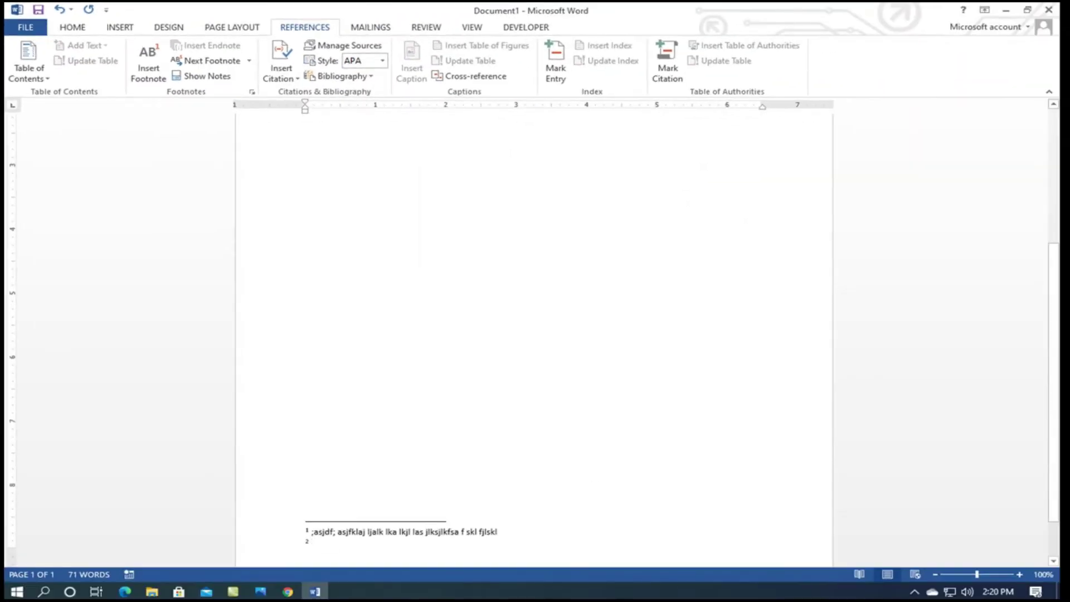
text(Opqiwur qwuioru oiw oriuqwoi roiqw oriquwio roiqwj uiowq)
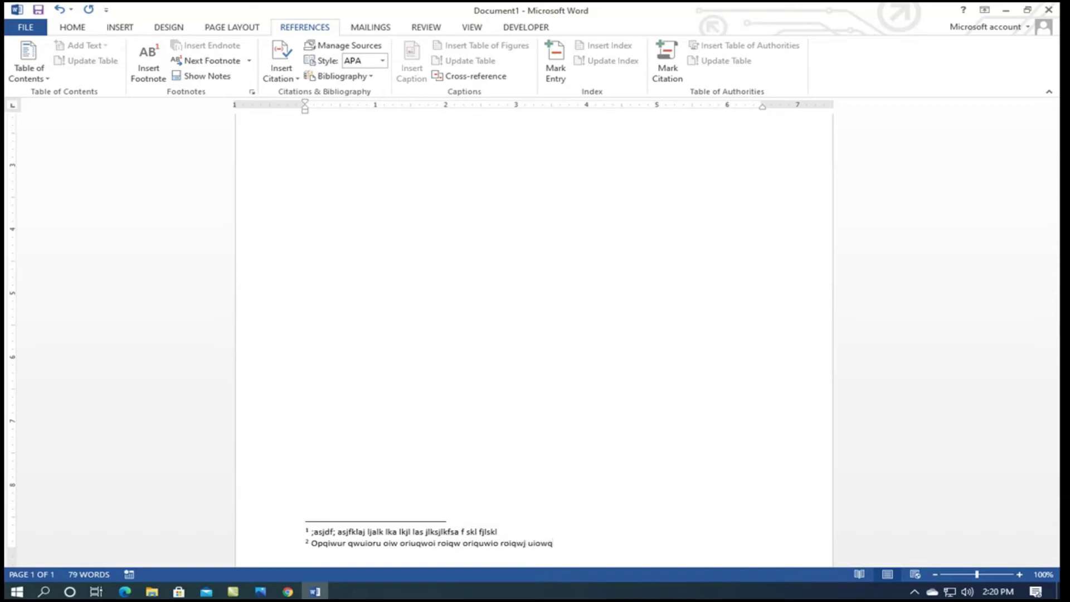
- Continue the second paragraph after its footnote reference with a full stop and filler text beginning "L;asjf asjfklasj" and ending "sklj lksa"
scroll(597, 461, up, 5)
click(424, 254)
text(. L;asjf asjfklasj lkfjaslkf jlaksj flkasj klf jasklf jlkasj flkasjlfk jsaklf jalsk jfkls jflk; asjlk;f jasklfjlk;as jfklsajfkl sajlkfjaslj fklasjf jasklf jaslj flkasjflksaj lfk jslf jsalk jfskf jslkj fsa jfsklj fsaklfj sklj lksa)
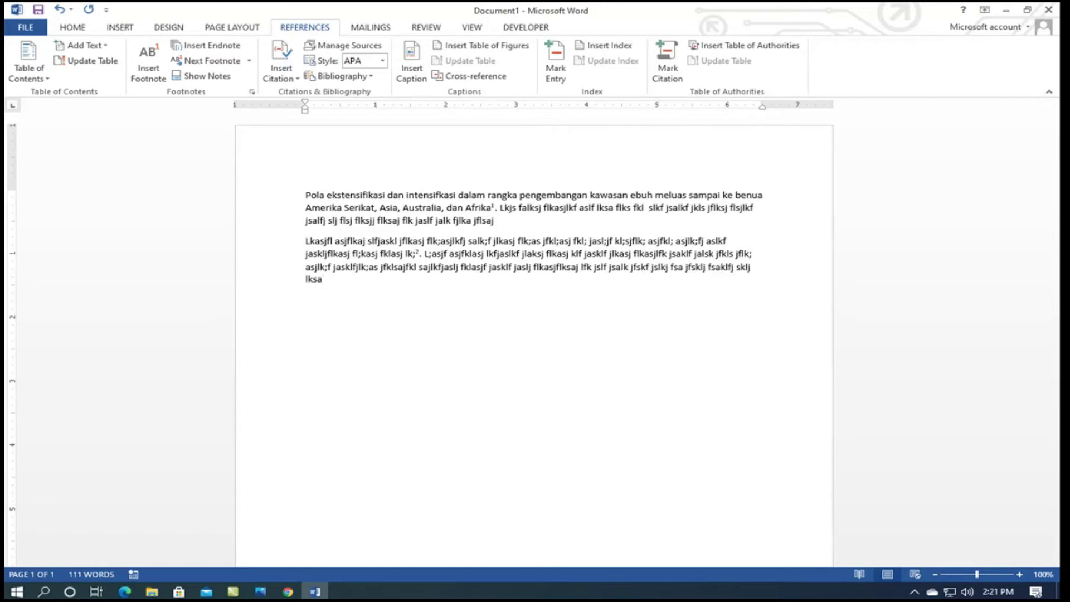
- Copy all the body text with its footnotes and paste four copies of it below the second paragraph
scroll(474, 316, down, 6)
scroll(478, 314, up, 3)
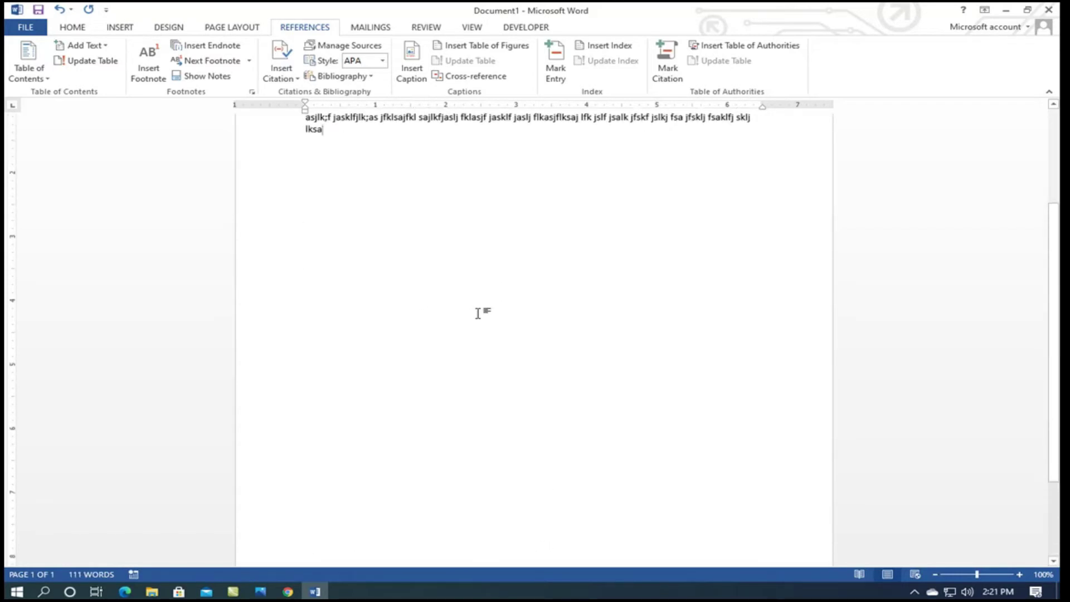
scroll(478, 314, up, 3)
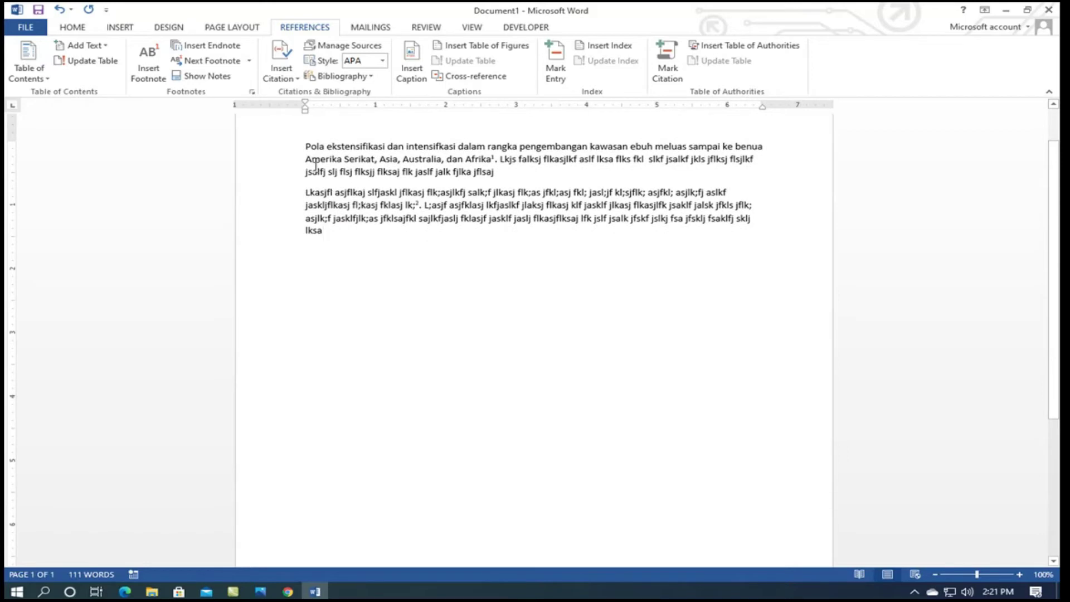
key(ctrl+a)
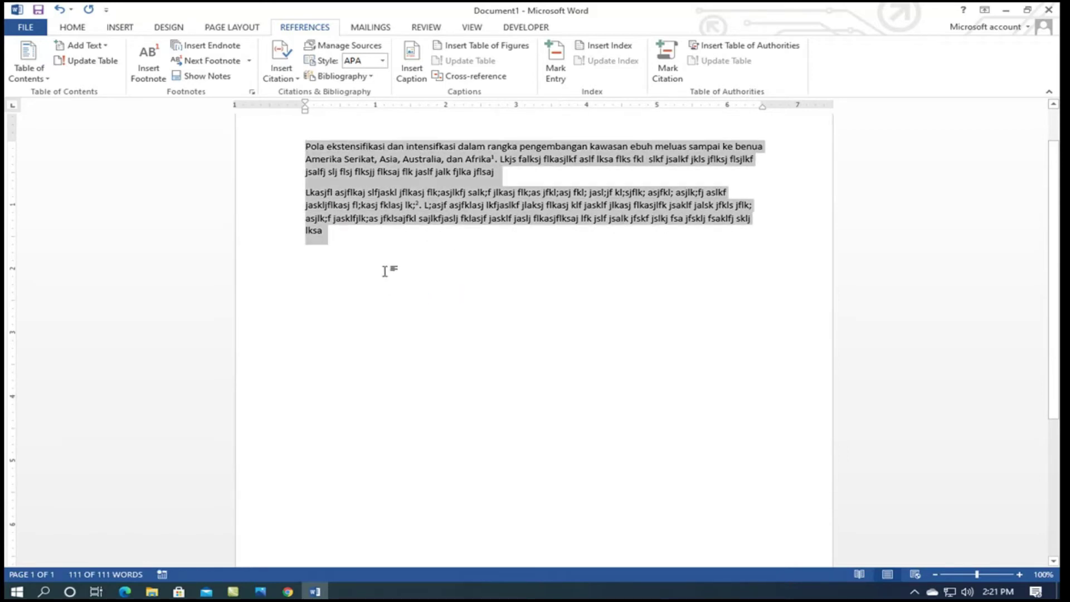
click(384, 269)
key(Return)
text(Pola ekstensifikasi dan intensifikasi dalam rangka pengembangan kawasan ebuh meluas sampai ke benua Amerika Serikat, Asia, Australia, dan Afrika3. Lkjs falksj flkasjlkf aslf lksa flks fkl  slkf jsalkf jkls jflksj flsjlkf jsalfj slj flsj flksjj flksaj flk jaslf jalk fjlka jflsaj Lkasjfl asjflkaj slfjaskl jflkasj flk;asjlkfj salk;f jlkasj flk;as jfkl;asj fkl; jasl;jf kl;sjflk; asjfkl; asjlk;fj aslkf jaskljflkasj fl;kasj fklasj lk;4. L;asjf asjfklasj lkfjaslkf jlaksj flkasj klf jasklf jlkasj flkasjlfk jsaklf jalsk jfkls jflk; asjlk;f jasklfjlk;as jfklsajfkl sajlkfjaslj fklasjf jasklf jaslj flkasjflksaj lfk jslf jsalk jfskf jslkj fsa jfsklj fsaklfj sklj lksa)
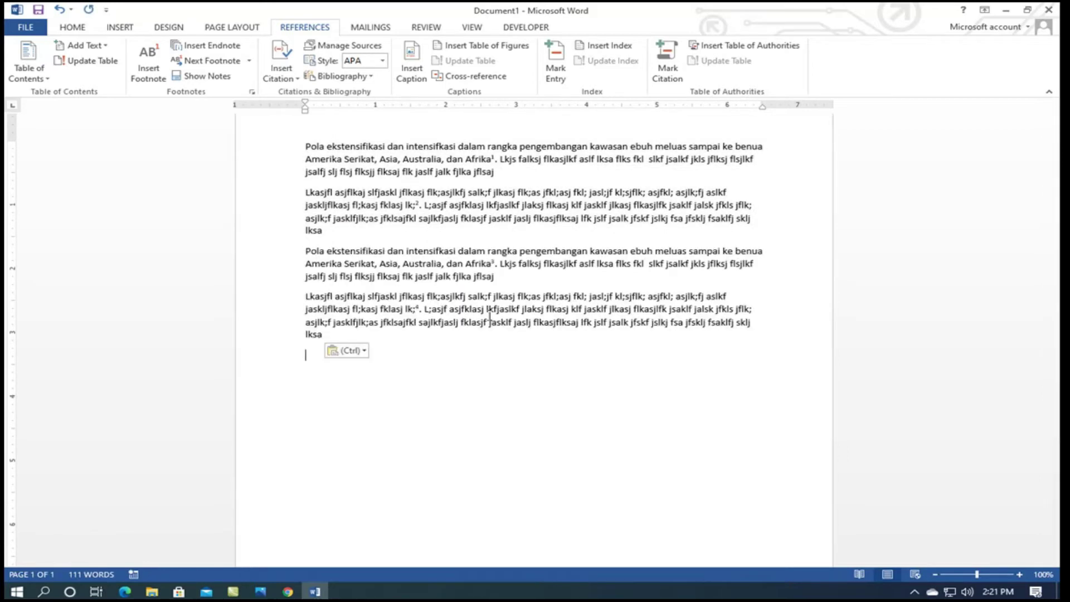
text(Pola ekstensifikasi dan intensifkasi dalam rangka pengembangan kawasan ebuh meluas sampai ke benua Amerika Serikat, Asia, Australia, dan Afrika5. Lkjs falksj flkasjlkf aslf lksa flks fkl  slkf jsalkf jkls jflksj flsjlkf jsalfj slj flsj flksjj flksaj flk jaslf jalk fjlka jflsaj Lkasjfl asjflkaj slfjaskl jflkasj flk;asjlkfj salk;f jlkasj flk;as jfkl;asj fkl; jasl;jf kl;sjflk; asjfkl; asjlk;fj aslkf jaskljflkasj fl;kasj fklasj lk;6. L;asjf asjfklasj lkfjaslkf jlaksj flkasj klf jasklf jlkasj flkasjlfk jsaklf jalsk jfkls jflk; asjlk;f jasklfjlk;as jfklsajfkl sajlkfjaslj fklasjf jasklf jaslj flkasjflksaj lfk jslf jsalk jfskf jslkj fsa jfsklj fsaklfj sklj lksa)
text(Pola ekstensifikasi dan intensifkasi dalam rangka pengembangan kawasan ebuh meluas sampai ke benua Amerika Serikat, Asia, Australia, dan Afrika7. Lkjs falksj flkasjlkf aslf lksa flks fkl  slkf jsalkf jkls jflksj flsjlkf jsalfj slj flsj flksjj flksaj flk jaslf jalk fjlka jflsaj Lkasjfl asjflkaj slfjaskl jflkasj flk;asjlkfj salk;f jlkasj flk;as jfkl;asj fkl; jasl;jf kl;sjflk; asjfkl; asjlk;fj aslkf jaskljflkasj fl;kasj fklasj lk;8. L;asjf asjfklasj lkfjaslkf jlaksj flkasj klf jasklf jlkasj flkasjlfk jsaklf jalsk jfkls jflk; asjlk;f jasklfjlk;as jfklsajfkl sajlkfjaslj fklasjf jasklf jaslj flkasjflksaj lfk jslf jsalk jfskf jslkj fsa jfsklj fsaklfj sklj lksa)
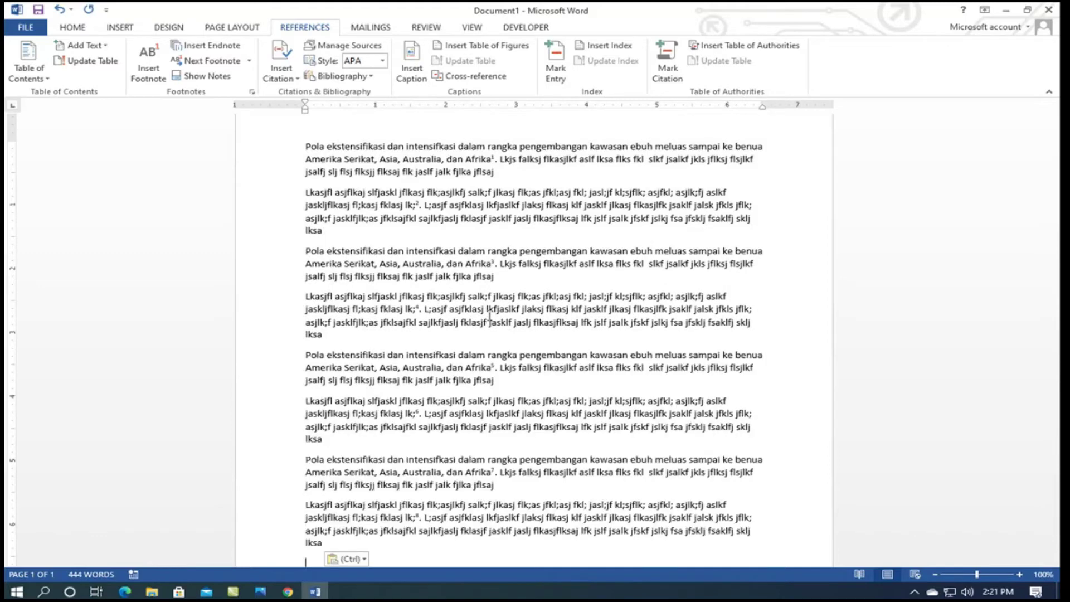
key(ctrl+v)
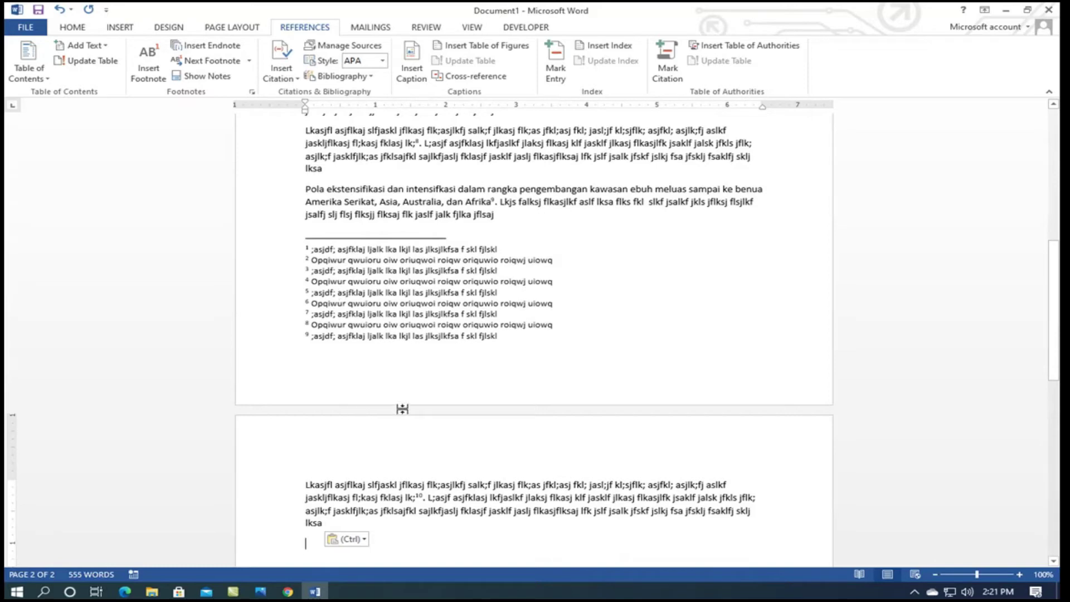
- Examine how the footnotes at the foot of each page correspond to the references in that page's paragraphs
scroll(402, 409, up, 4)
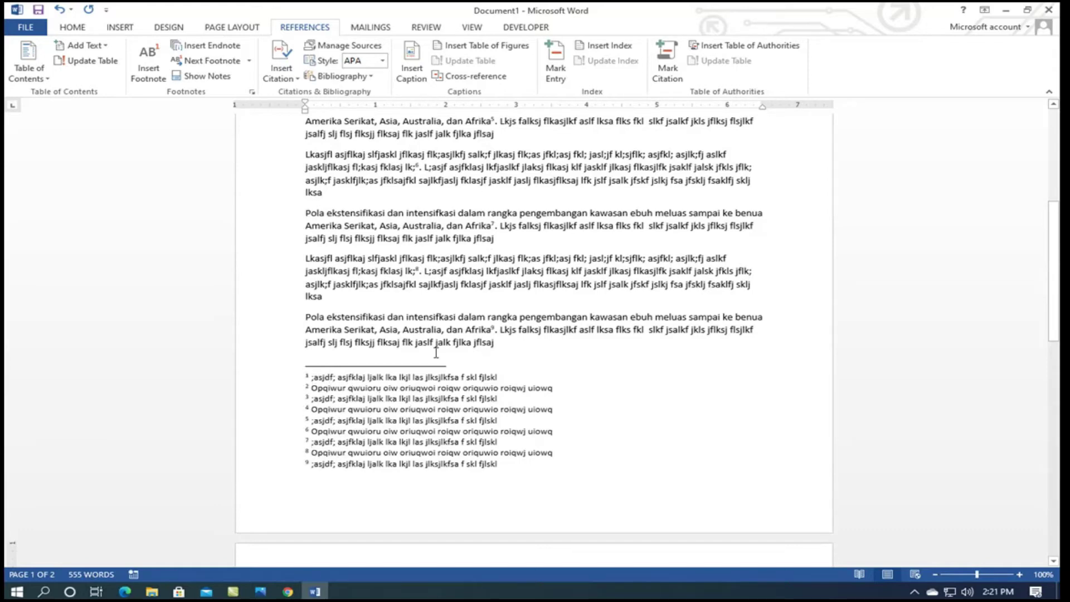
text(Lkasjfl asjflkaj slfjaskl jflkasj flk;asjlkfj salk;f jlkasj flk;as jfkl;asj fkl; jasl;jf kl;sjflk; asjfkl; asjlk;fj aslkf jaskljflkasj fl;kasj fklasj lk;10. L;asjf asjfklasj lkfjaslkf jlaksj flkasj klf jasklf jlkasj flkasjlfk jsaklf jalsk jfkls jflk; asjlk;f jasklfjlk;as jfklsajfkl sajlkfjaslj fklasjf jasklf jaslj flkasjflksaj lfk jslf jsalk jfskf jslkj fsa jfsklj fsaklfj sklj lksa)
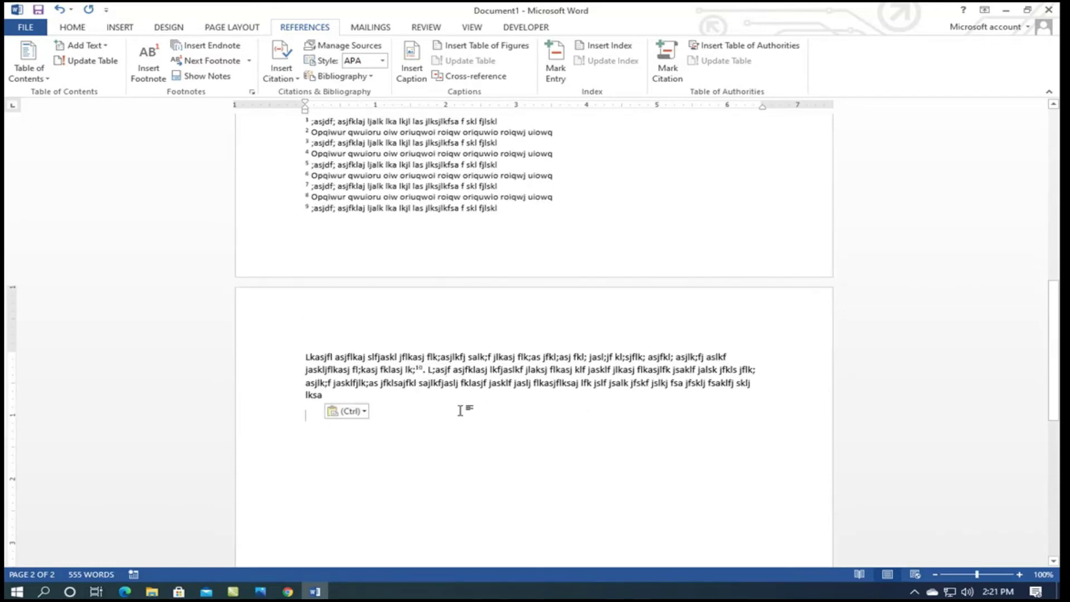
scroll(467, 409, down, 10)
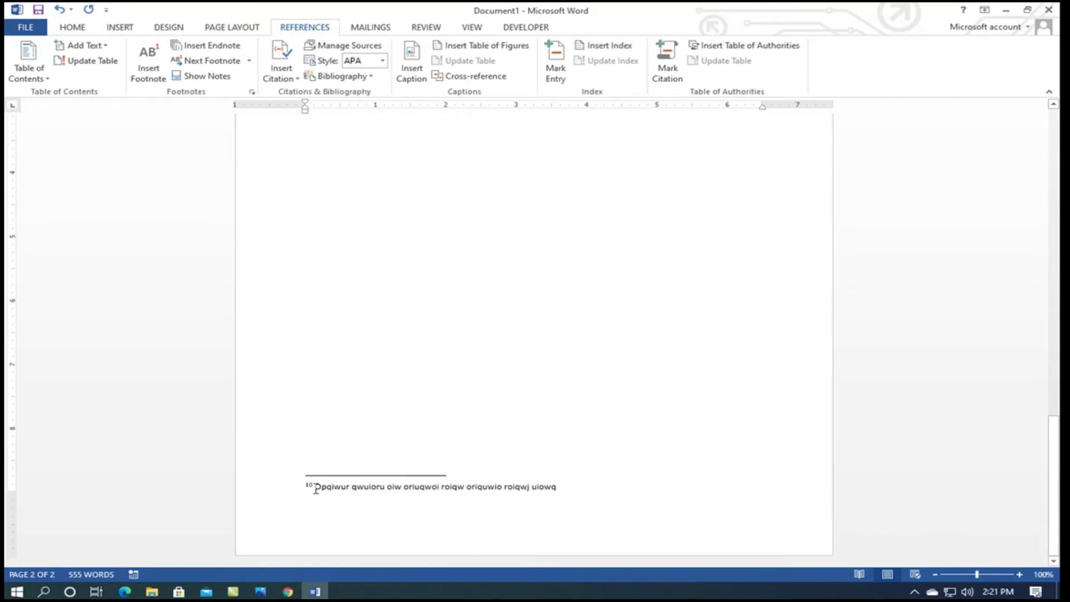
scroll(449, 394, up, 10)
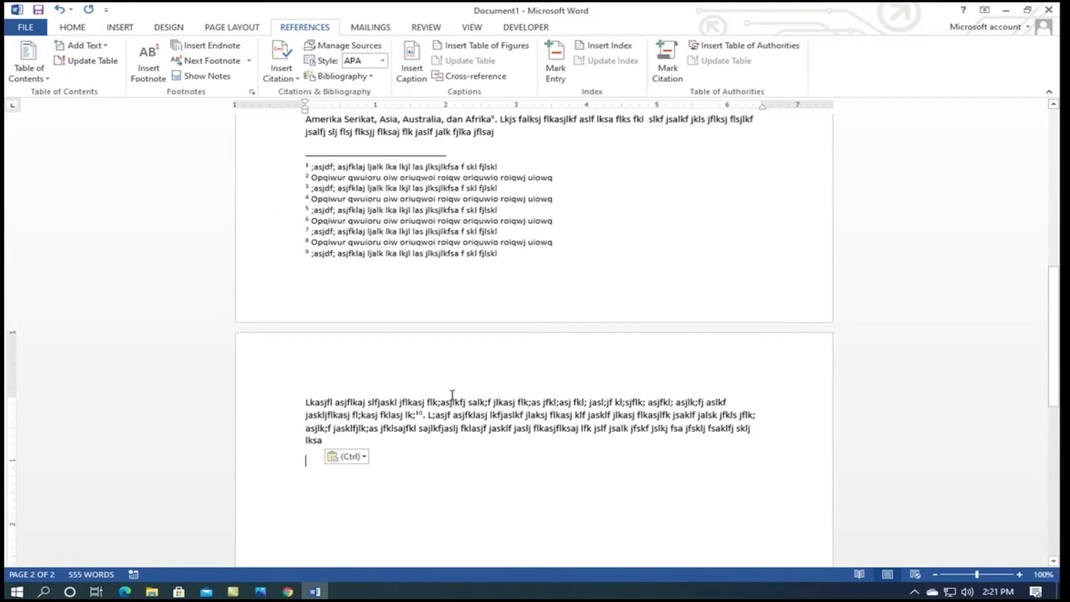
scroll(452, 395, up, 2)
drag(304, 226, 520, 274)
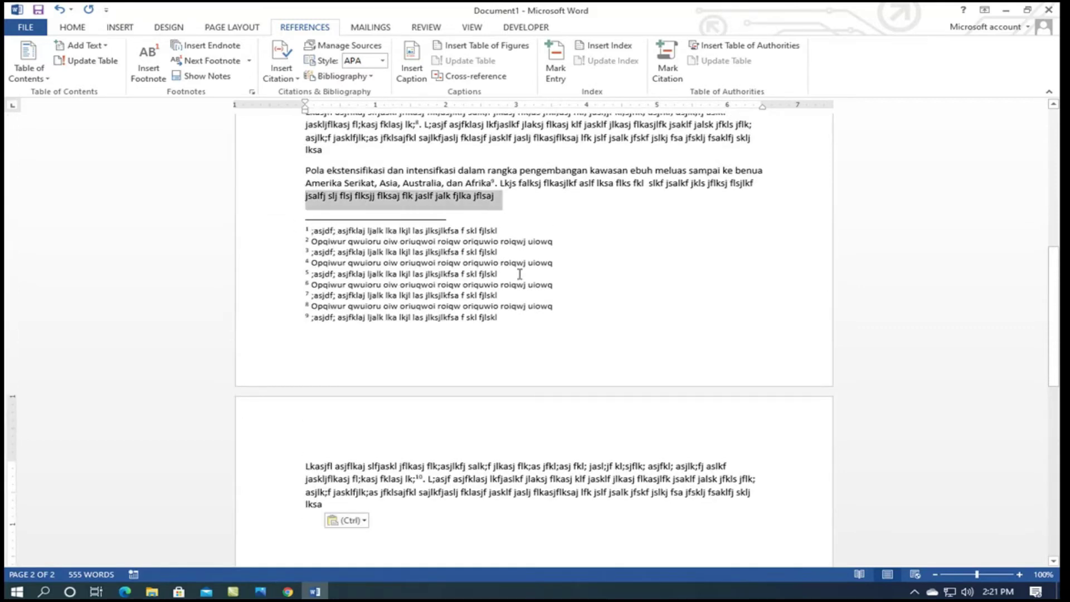
click(545, 303)
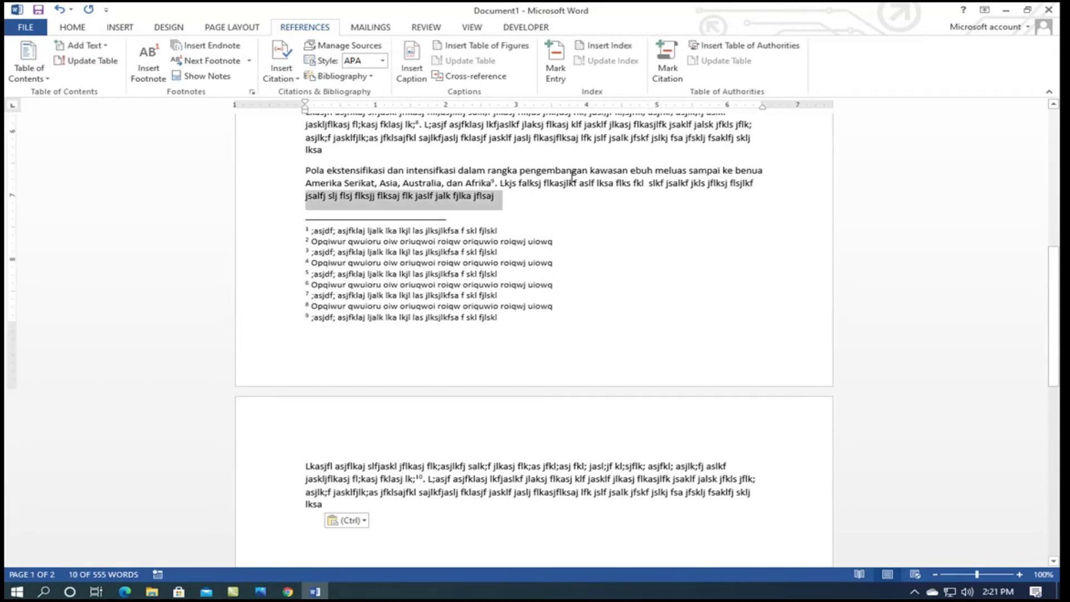
click(608, 215)
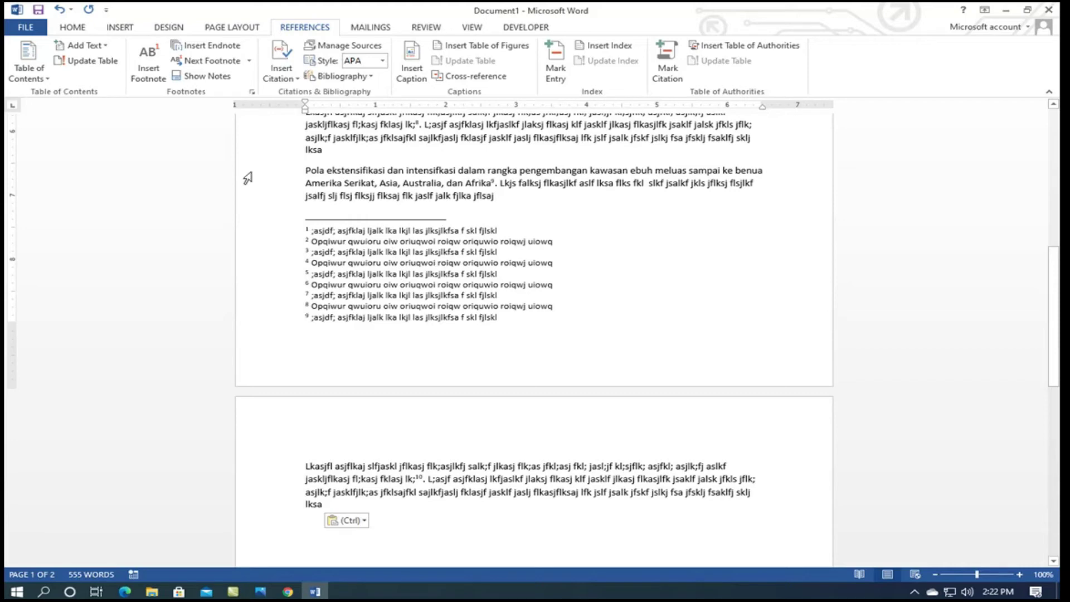
- Review the footnote numbering from the document's first reference onward and jump from reference 10 to its note on page two
scroll(458, 301, up, 1)
scroll(458, 301, up, 15)
drag(490, 207, 487, 306)
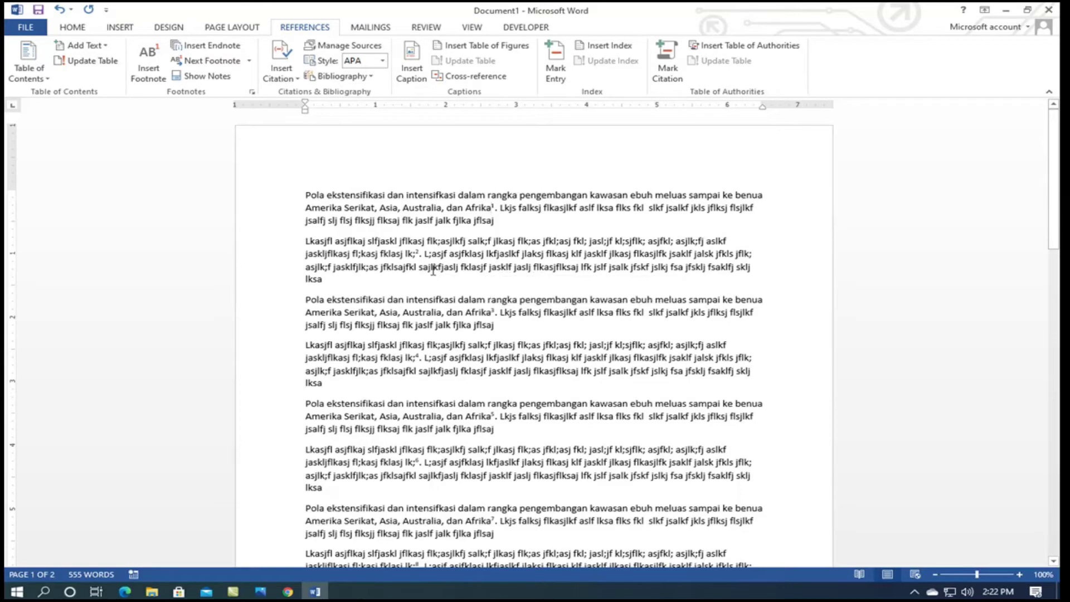
scroll(523, 364, down, 1)
scroll(523, 364, down, 10)
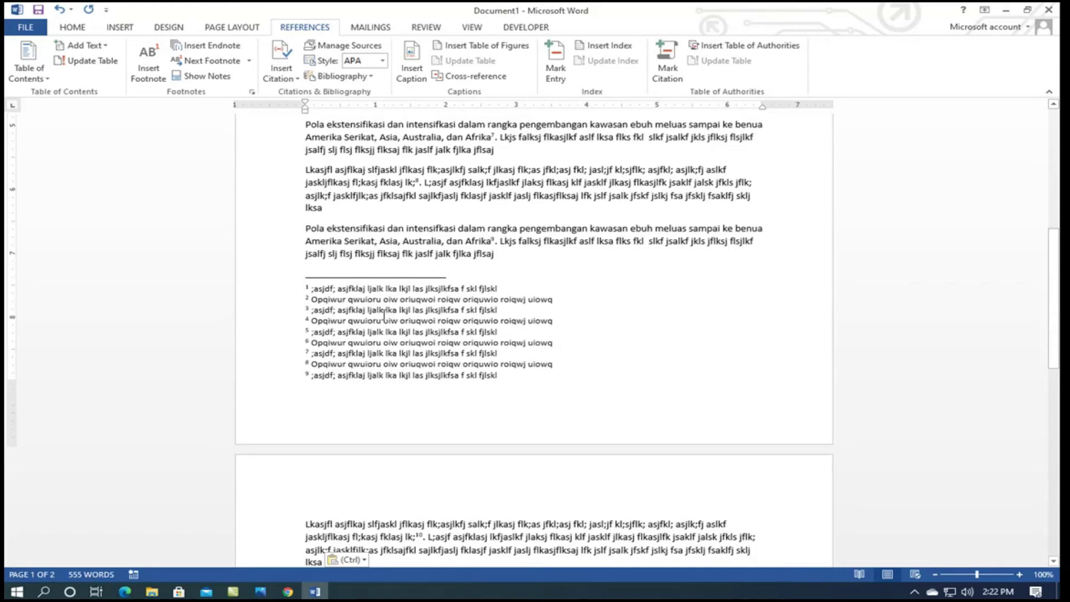
scroll(466, 376, down, 6)
scroll(471, 275, up, 6)
scroll(490, 216, up, 1)
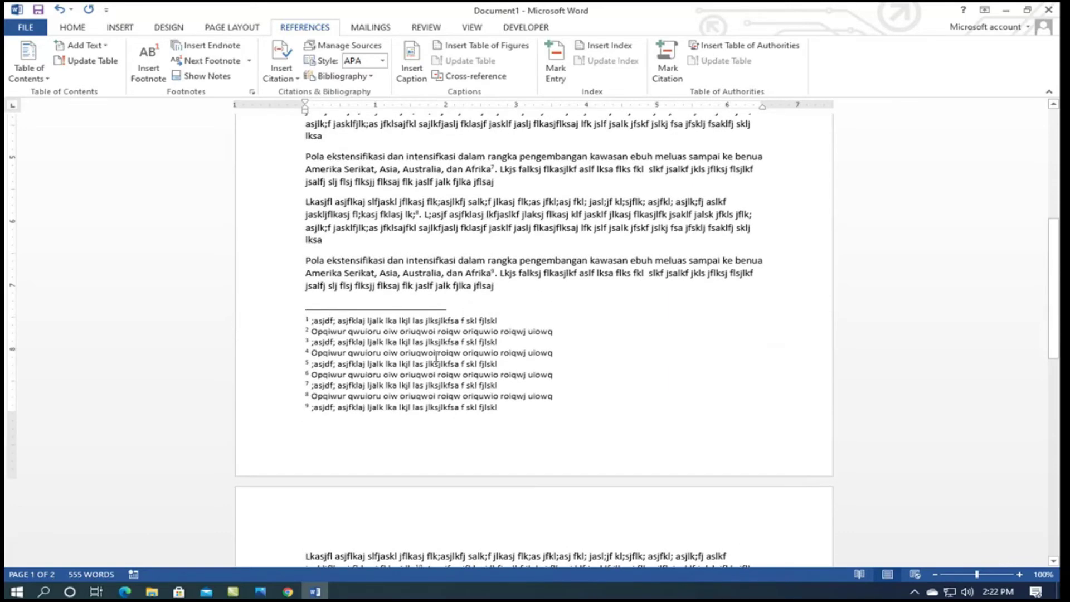
scroll(436, 357, down, 7)
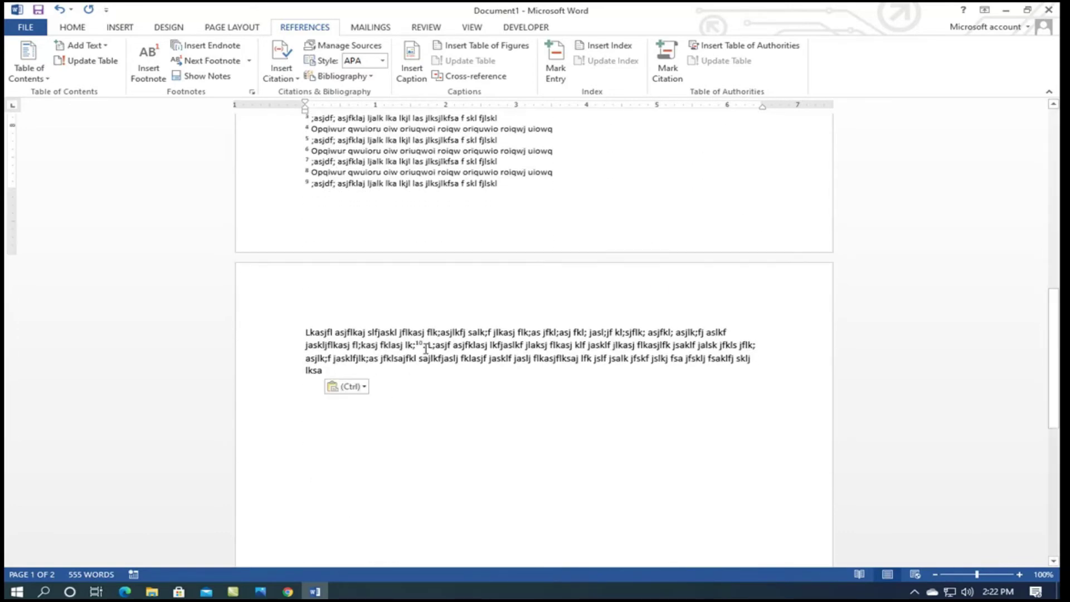
double_click(423, 345)
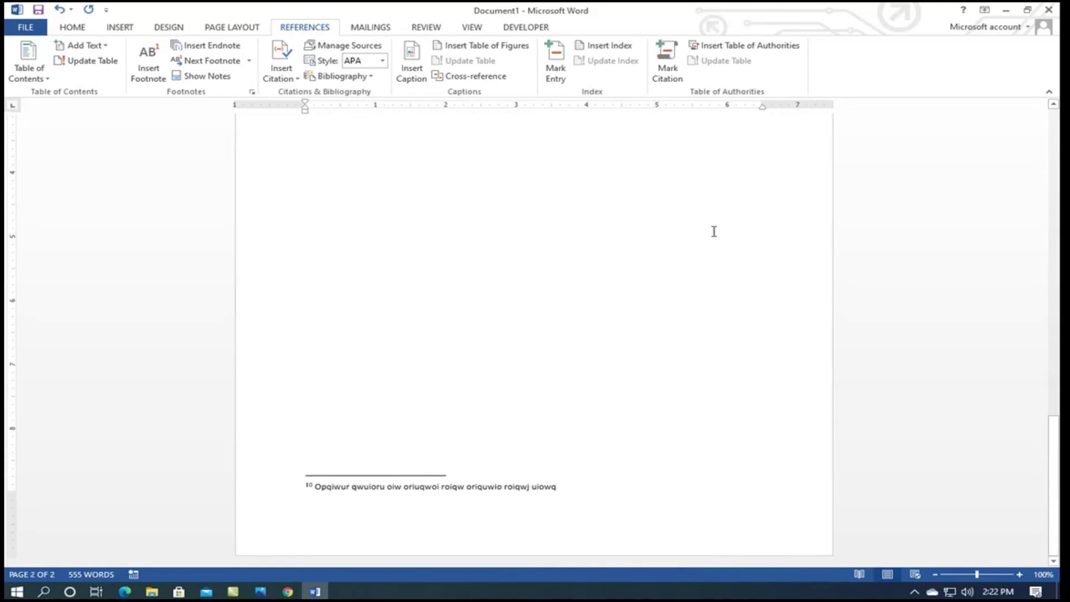
- Create a new blank document
click(26, 27)
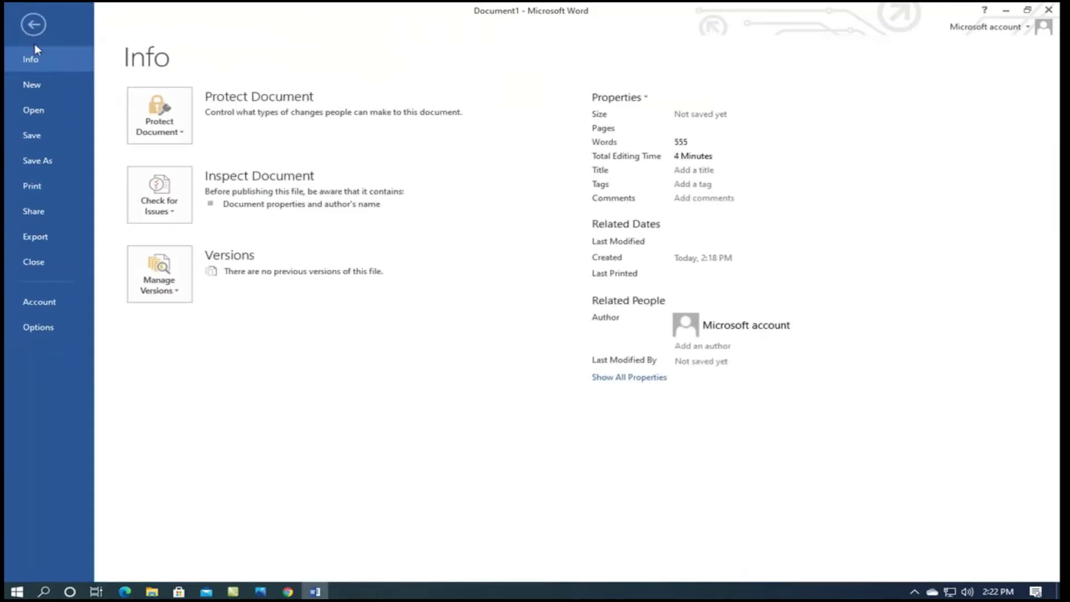
click(33, 84)
click(220, 201)
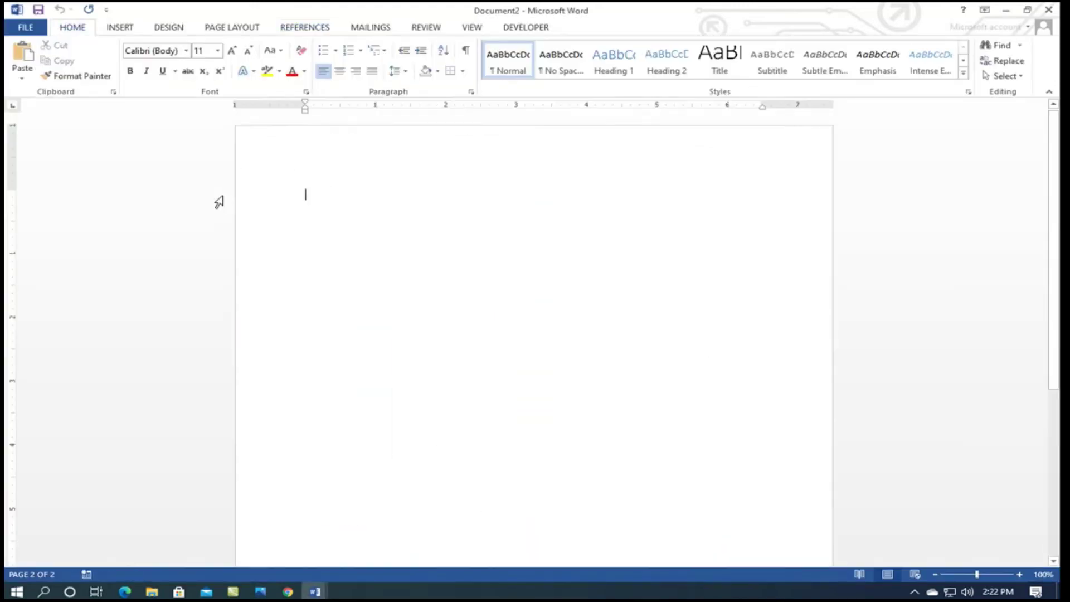
- Write a filler paragraph in the blank document beginning "Qwr wj rwj jwl;j" and ending "ls;akj lk;sav"
text(Qwr wj )
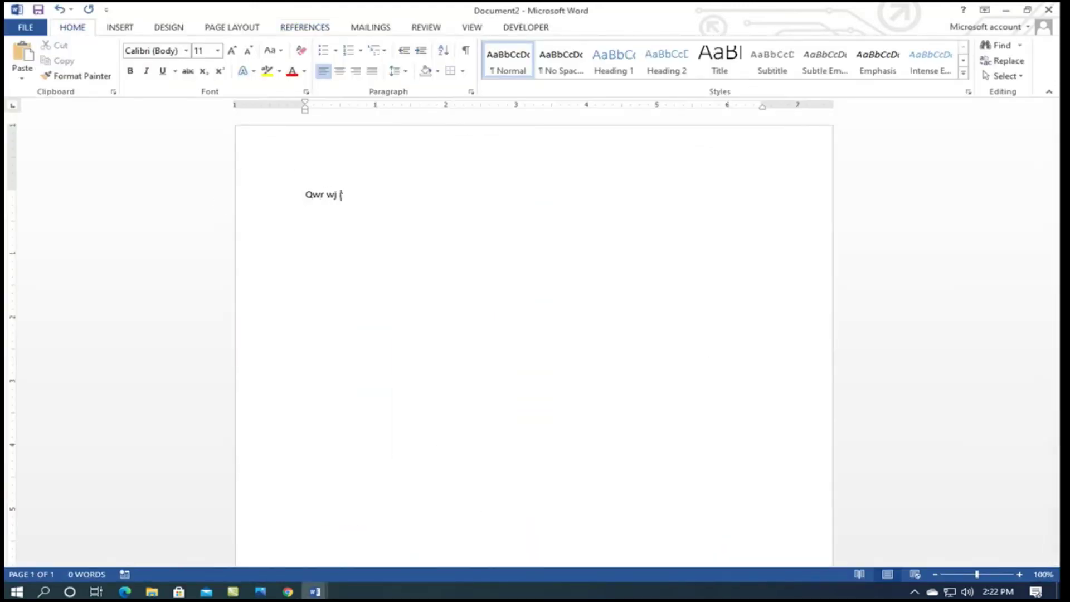
text(rwj jwl;j l;kjfl;kajslkjlsdkaj flksajlk; fjasklf jlssdf safj lsakjf salkf jlsa jflk;sjflk; jaskl;)
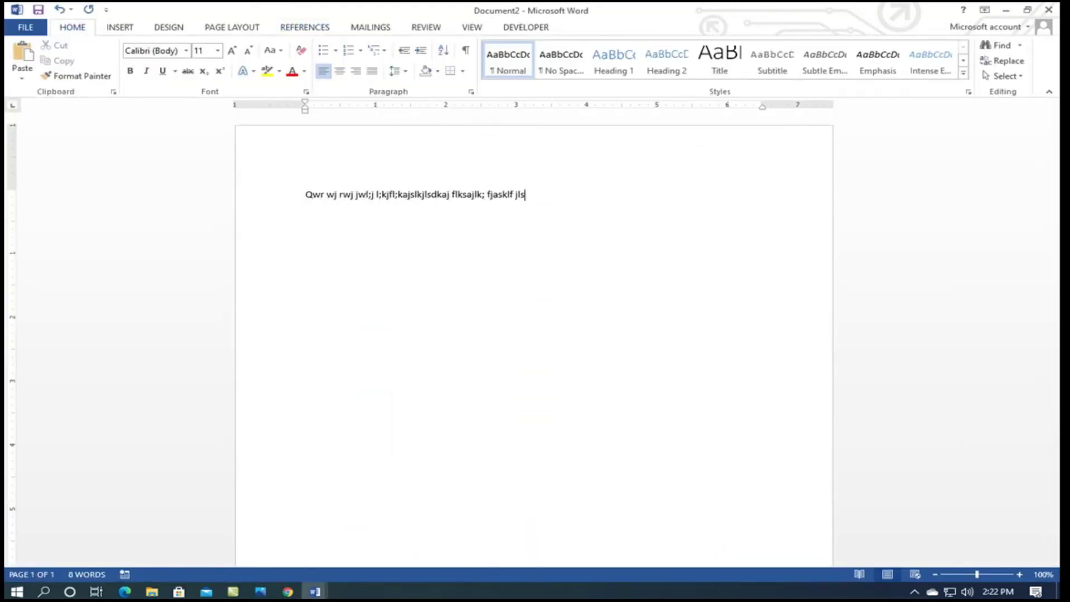
text( jfkl;asjfl;k jaslfkjsakl;j sadkl;j ls;akj lk;sav)
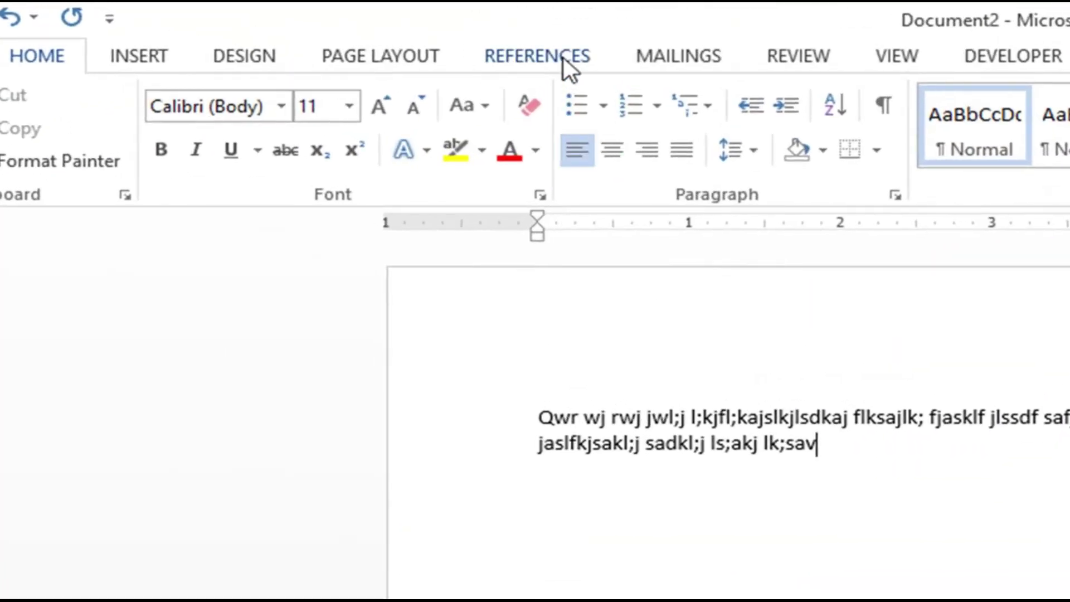
- Insert an endnote at the end of the paragraph and fill it with placeholder text from "Sjf lkasjlksj lkfjasl" to "jlksa jflkasjlfks"
click(564, 59)
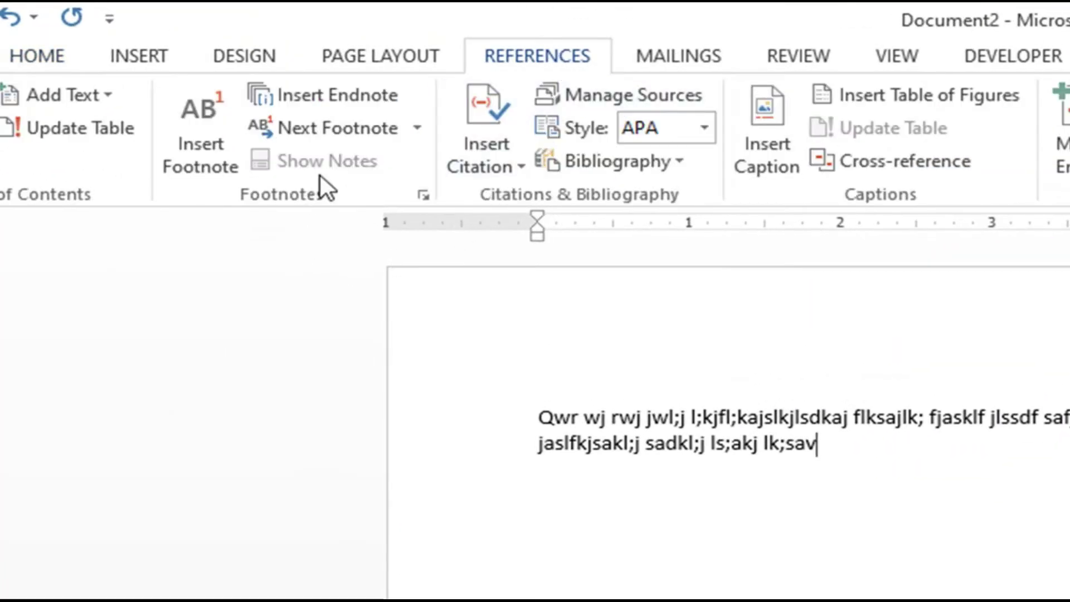
click(385, 91)
text(sjf lkasjlksj lkfjasl fjklasj flk jaslkf jlaks jflkslakfj lkasjlkfjasl)
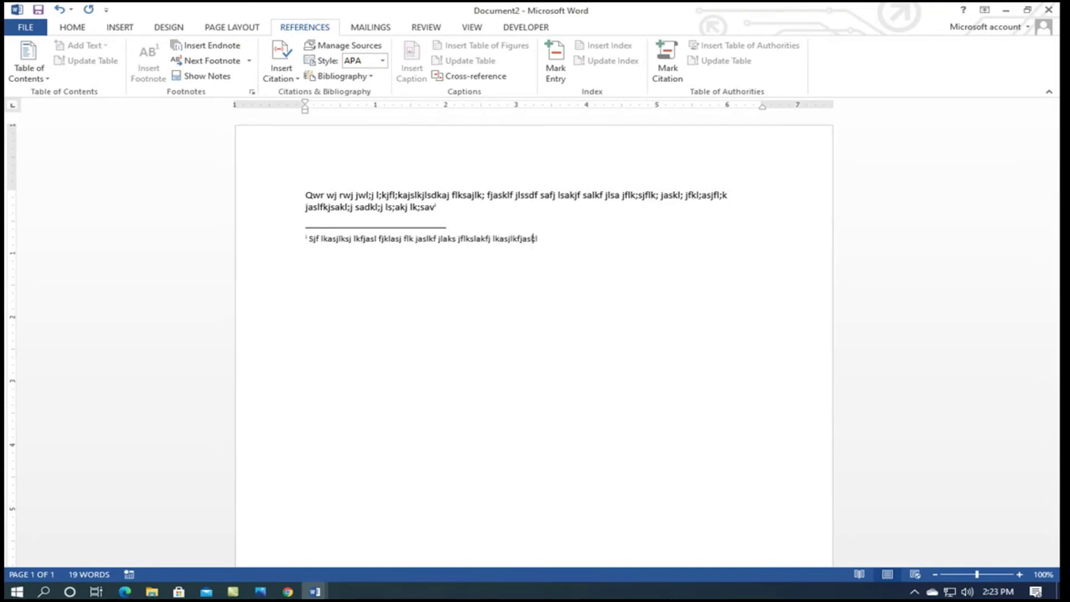
text(kf jlksa jflkasjlfks)
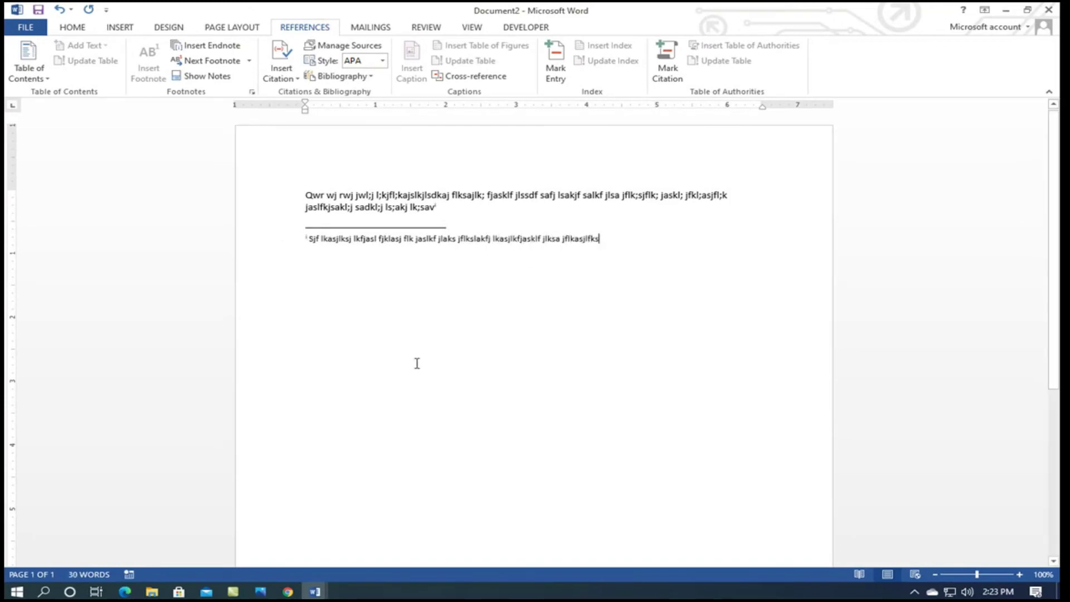
- Extend the first paragraph after its endnote mark with filler text from ".lj lsjl lk jklas" to "jfsalkf jasklfj laks"
scroll(417, 364, down, 5)
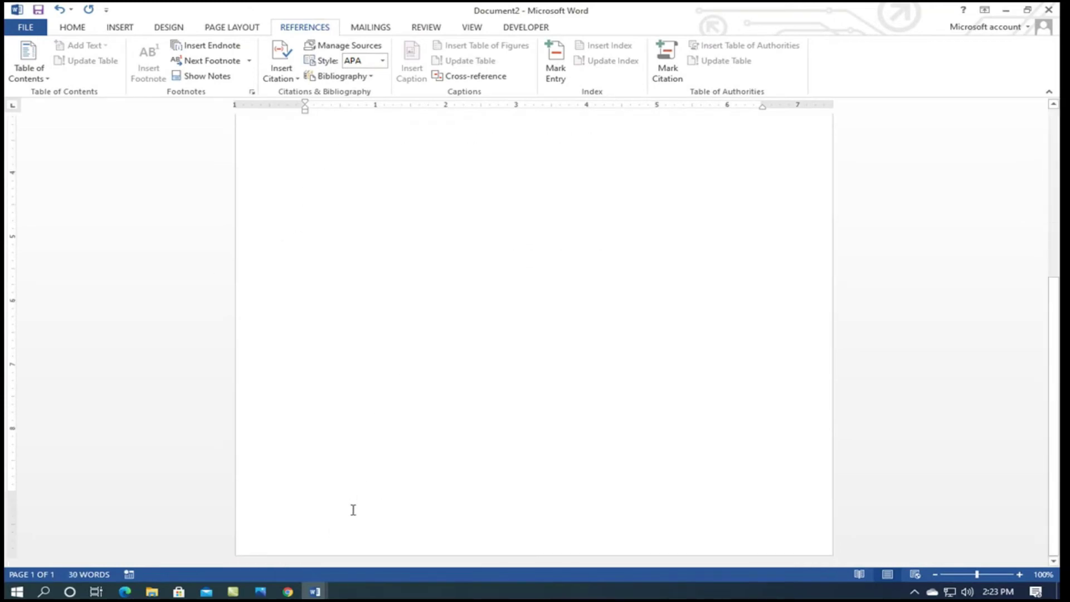
scroll(419, 434, up, 5)
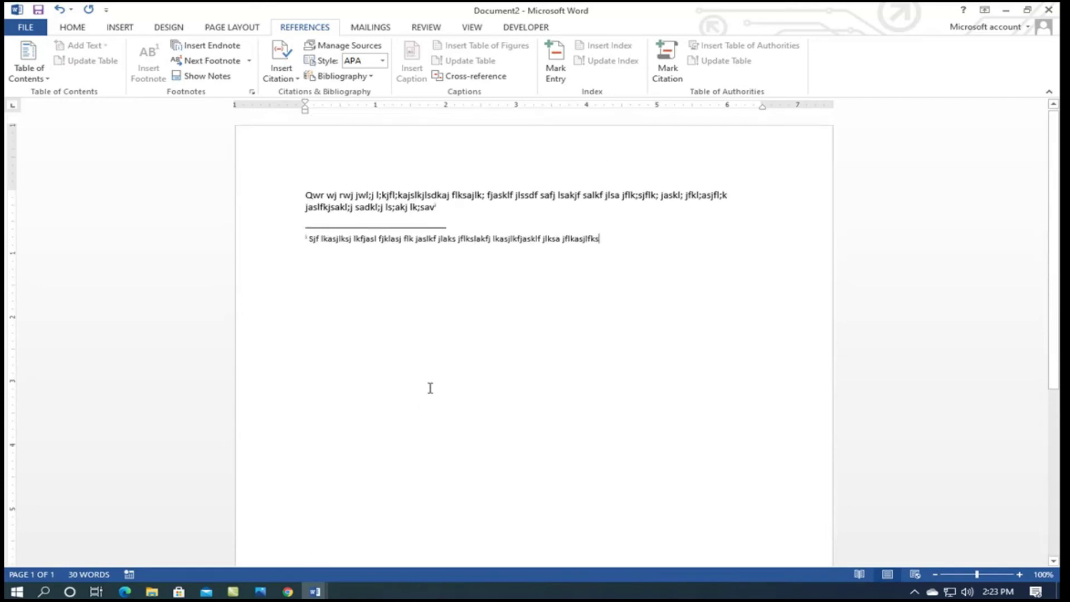
click(449, 210)
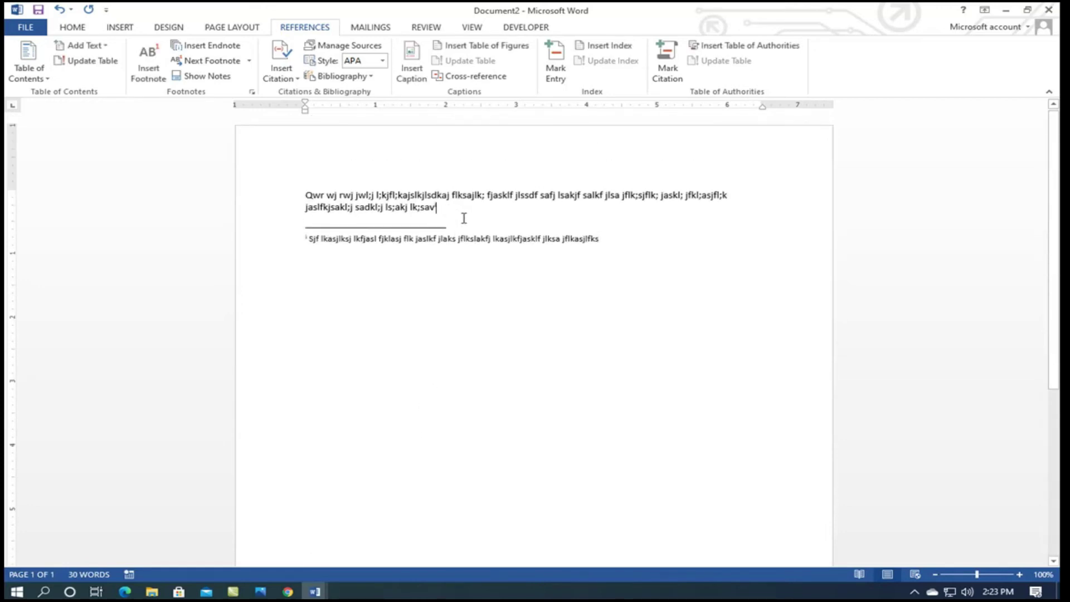
text(lj lsjl lk j)
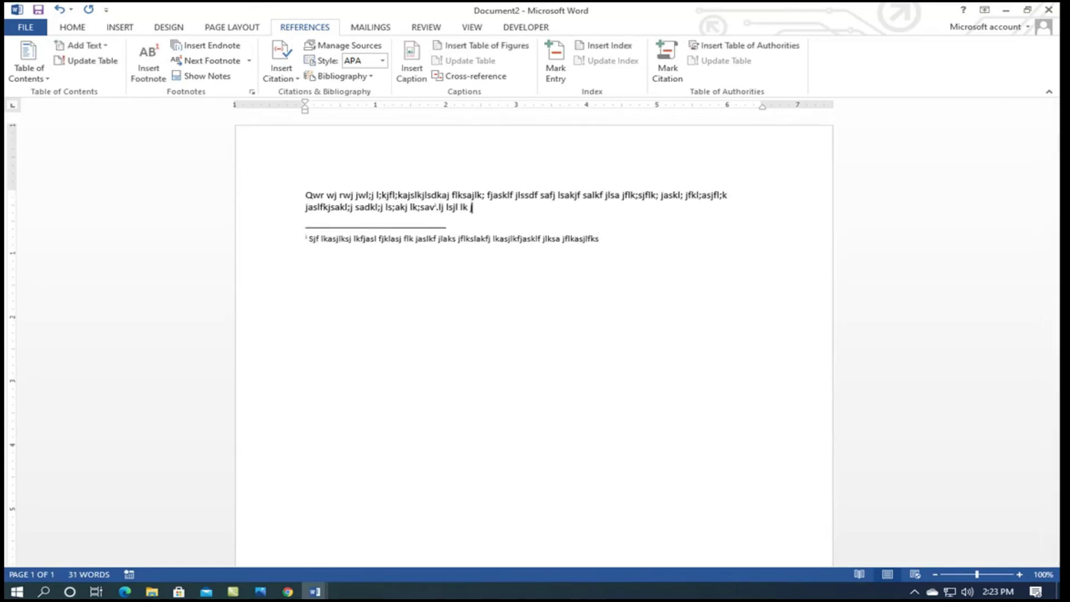
text(klas jfkl sjklf jaslkj flkas jfkl;asjlfk jasklf jklas jflkasjlkf jalskj fl sajflk)
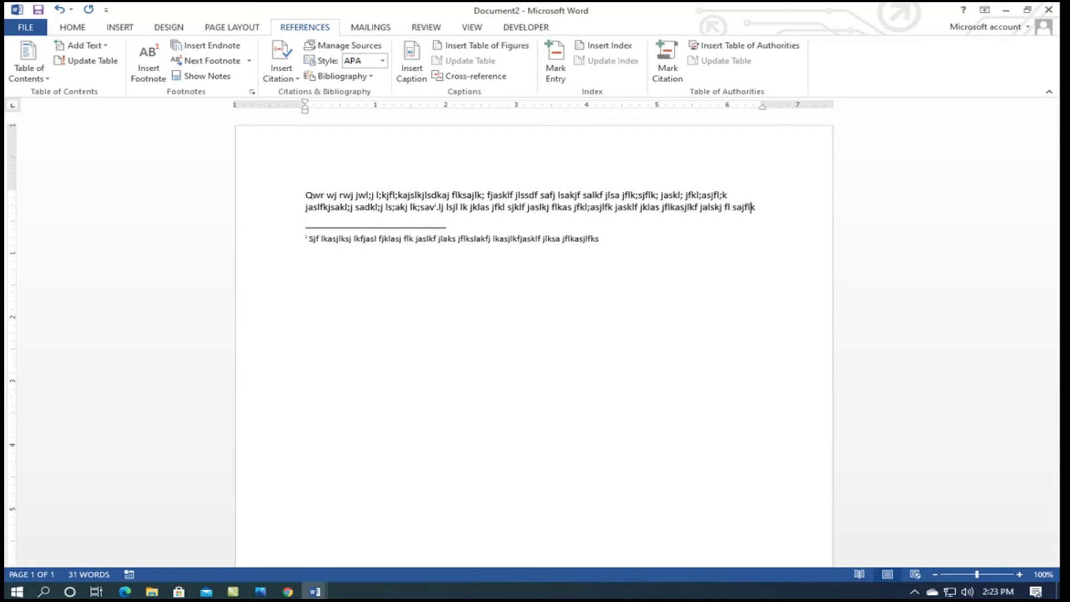
text(asjlkf jaslfj klas jflk; asjlkf jaskl fjlk;as jfkl;asj lk;f jaslk;fj l;as jflksa)
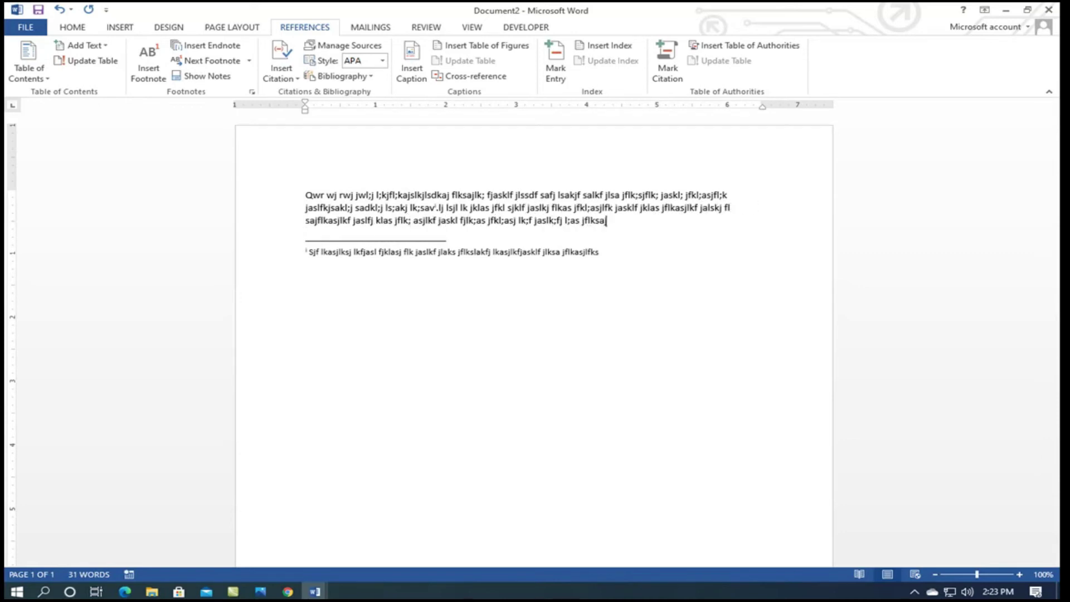
text(jlf jsalf jlaks jfl;sajflsa jf jaslf jlsa jfsalkf jasklfj laks)
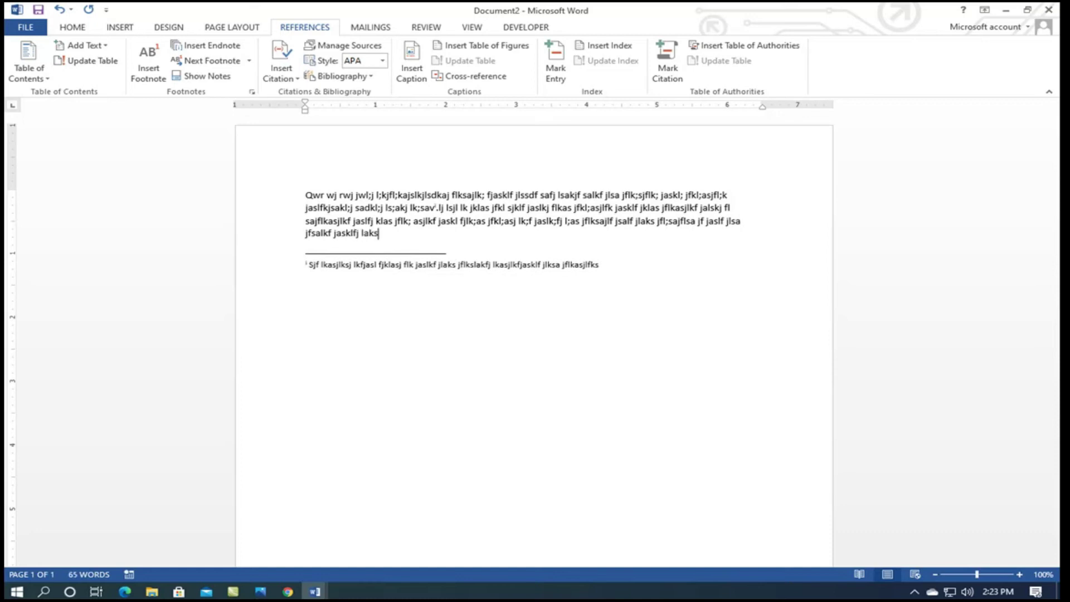
- Add a second filler paragraph beginning "Lsajf asjflk jasl;kfj" and ending "vklsamvlksamvlks mvlkasjklvj"
key(Return)
text(Lsajf asjflk jasl;kfj al;sj flsa jflasjkfl jaslfj lkas jflk;sa jflkasjf jsakl;f laks jf)
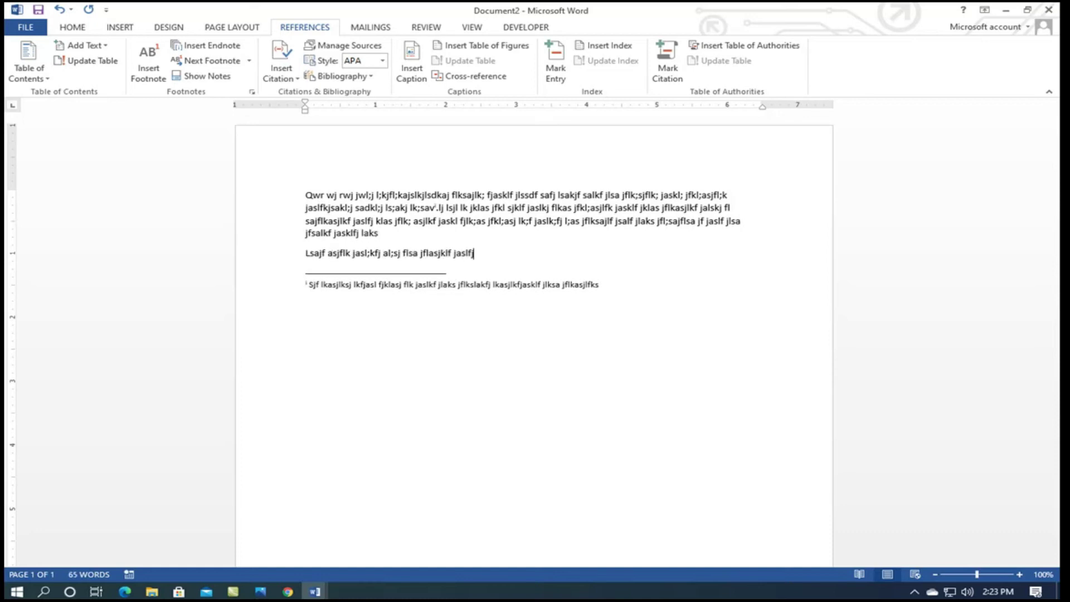
text(lasj fl asjlf jaslkj fl;k saj klsadjv)
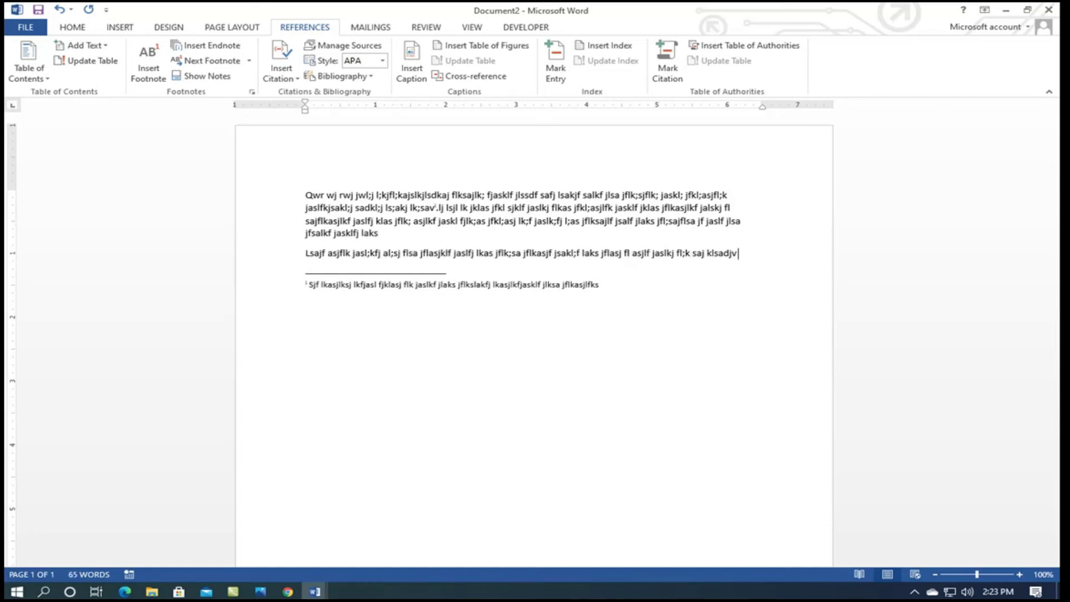
text( lk;sdajvklasmvkl as cvklsadm vklsamvlksamvlks mvlkasjklvj)
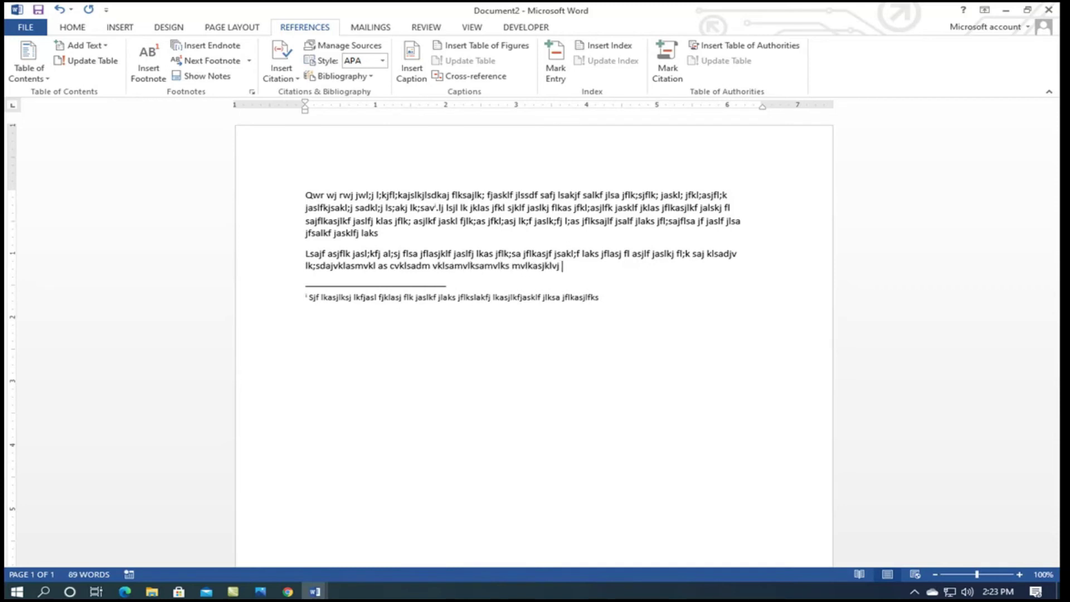
- Insert an endnote at the end of the second paragraph and fill it with placeholder text from "Jasd;fkljas kljsal" to "jasklf jslfjs"
click(214, 49)
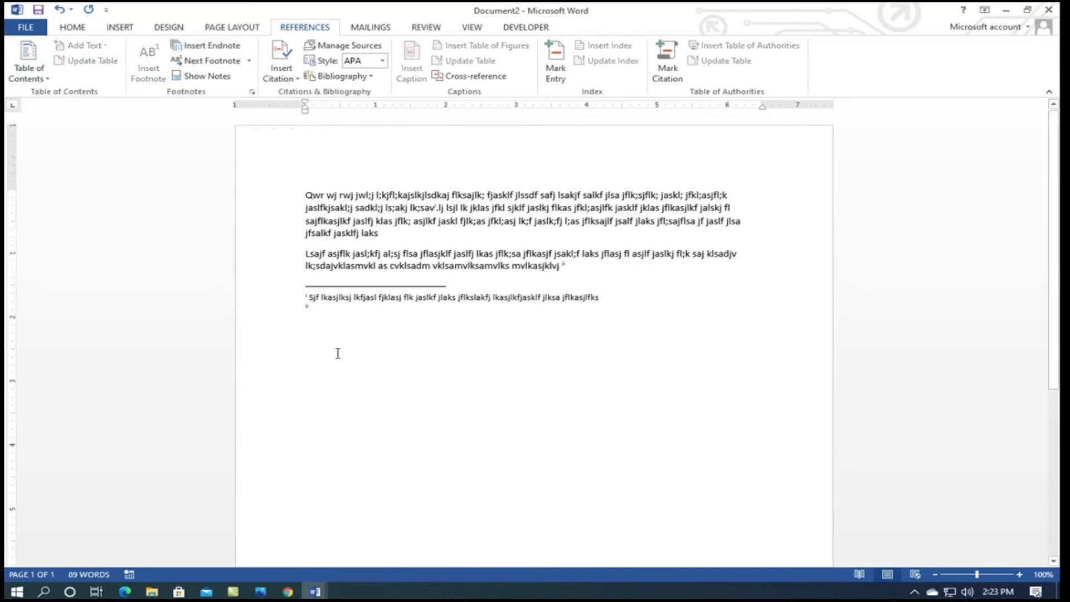
text(Jasd;fkljas kljsal fjasj f)
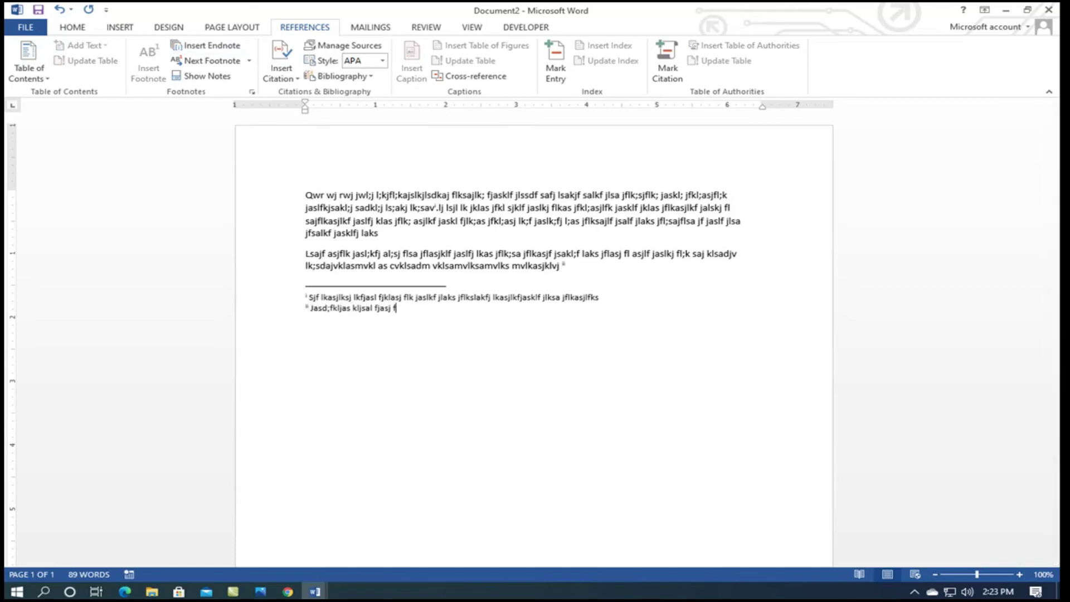
text(kl;asj flk jaslf jaslk jflkasjflk jslkfjsalk jflasjfkl ajsfasklf jasklf jslfjs)
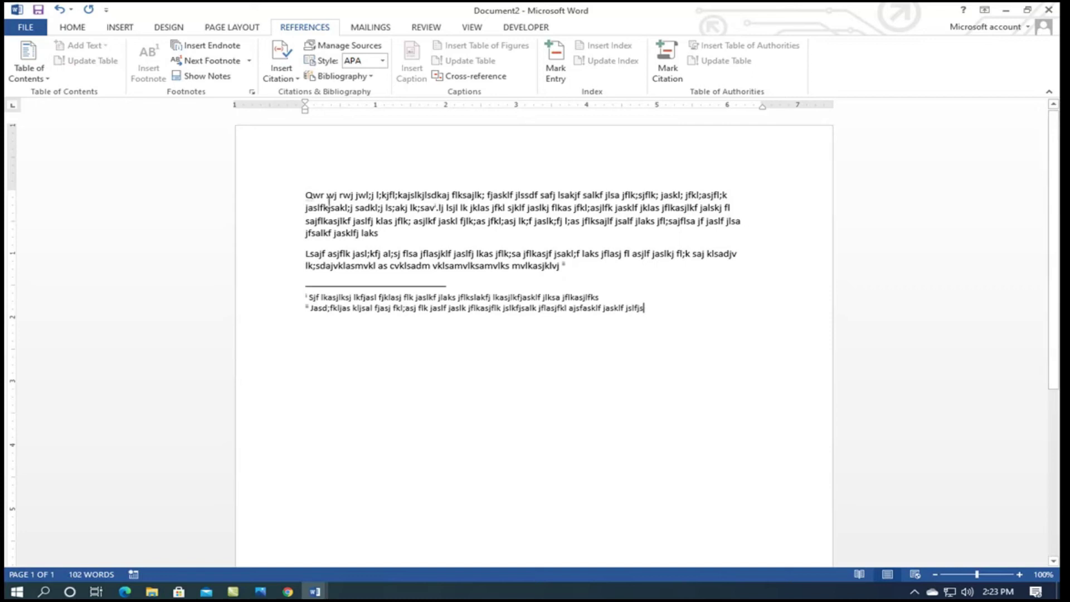
- Copy both paragraphs with their endnote references and paste five copies below them, starting on a new line
drag(305, 195, 613, 277)
key(ctrl+c)
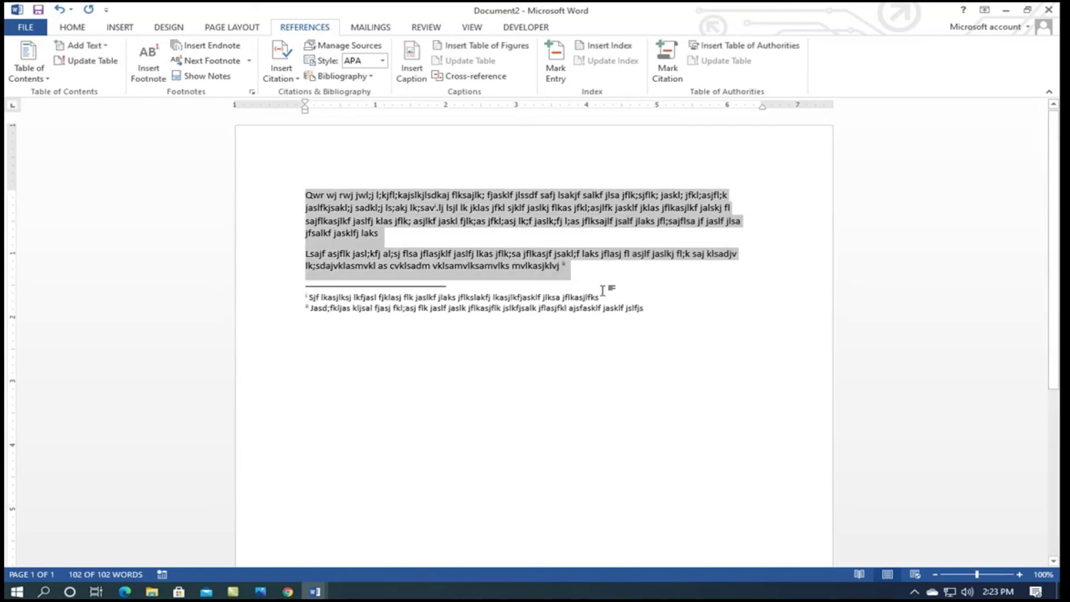
click(634, 272)
key(Return)
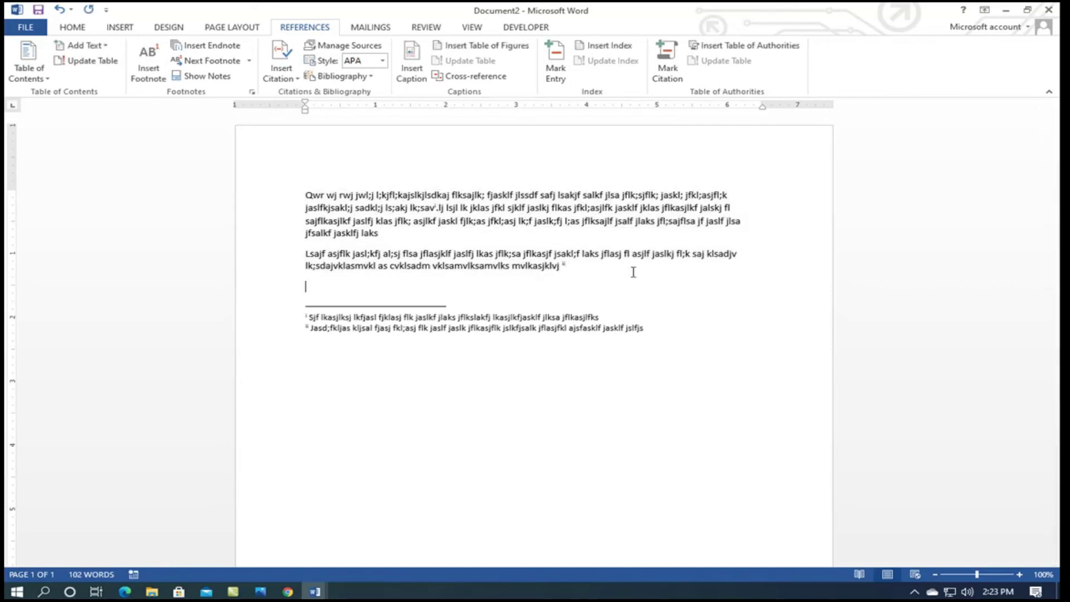
key(ctrl+v)
key(ctrl+v)
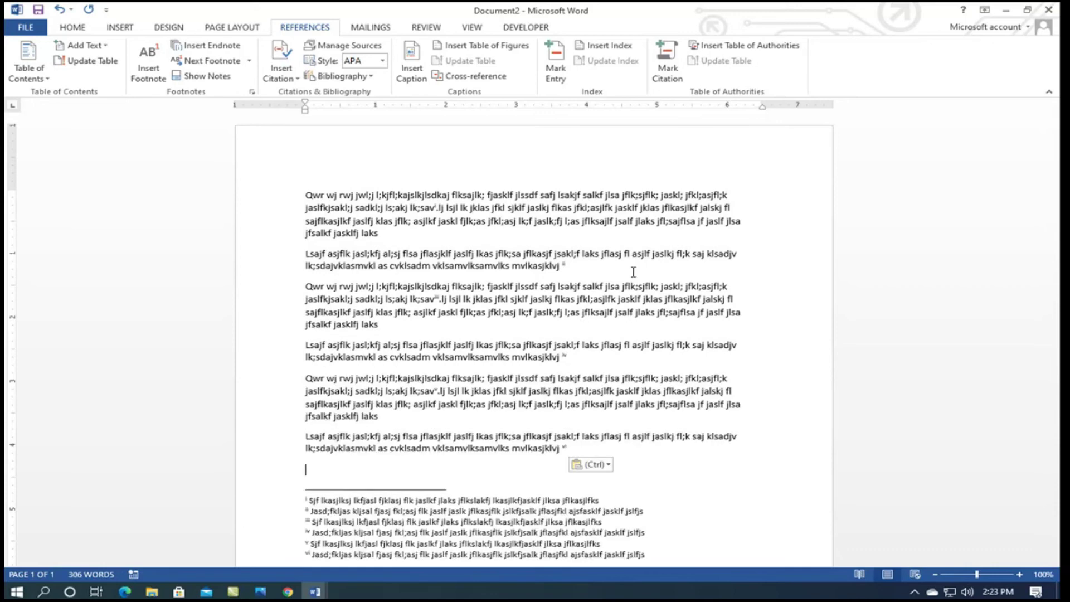
key(ctrl+v)
key(ctrl+v)
scroll(484, 363, down, 5)
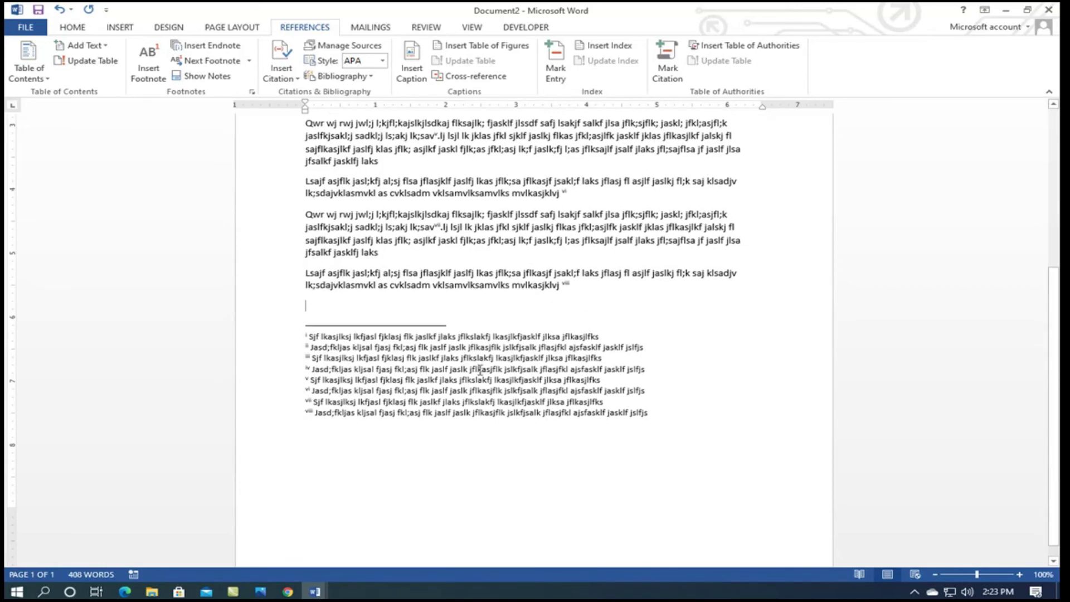
scroll(809, 331, up, 2)
key(ctrl+v)
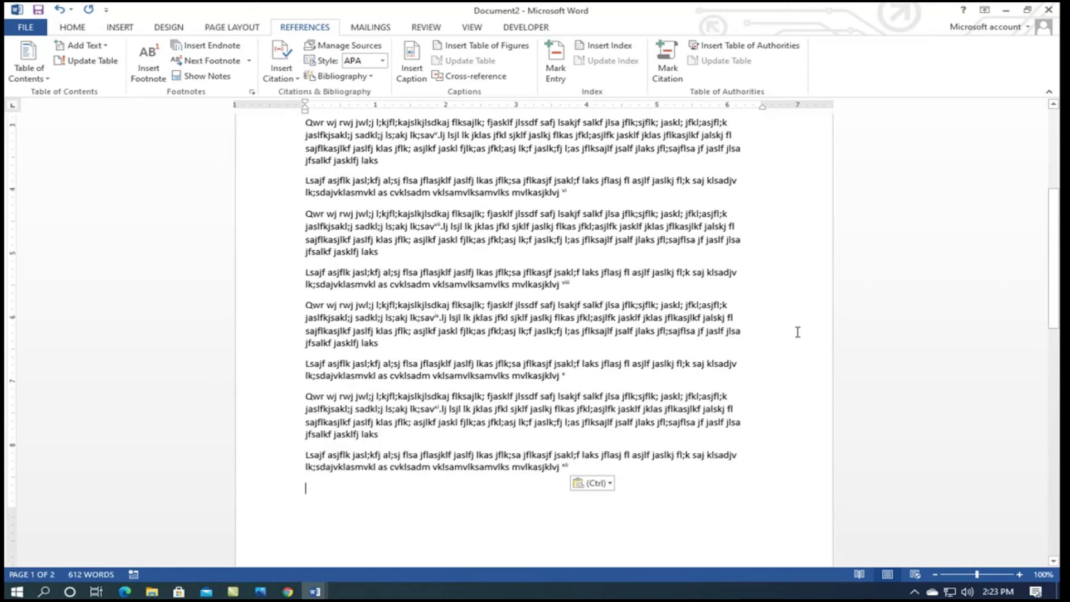
- Write a filler paragraph below the pasted copies, beginning "Lskdjf lasjfls jflksjklfj" and ending "asjvk lasjv l;sa"
scroll(755, 352, down, 3)
text(Lskdjf las)
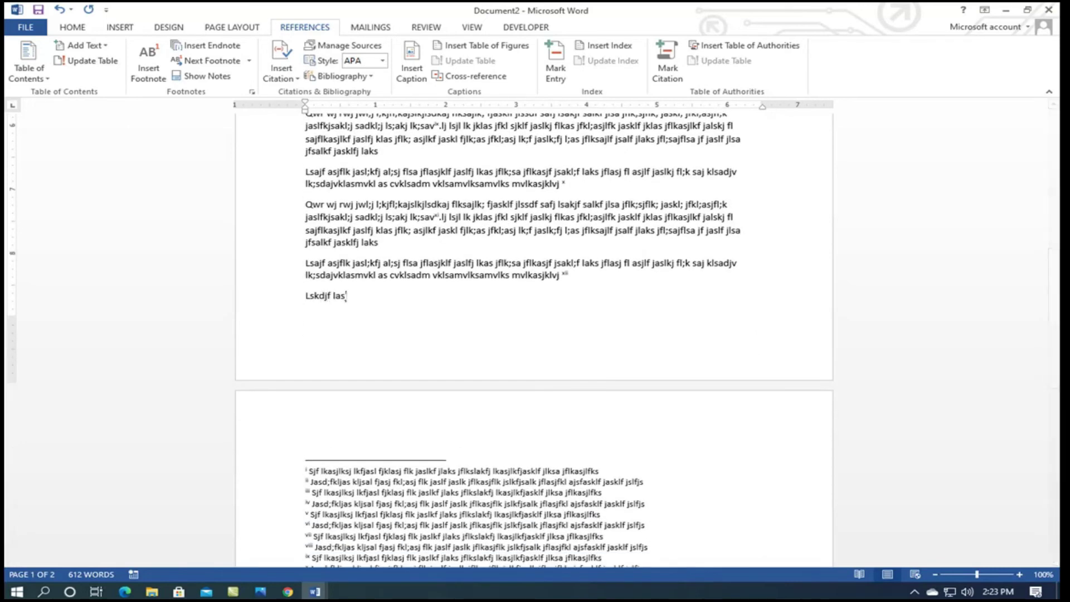
text(jfl)
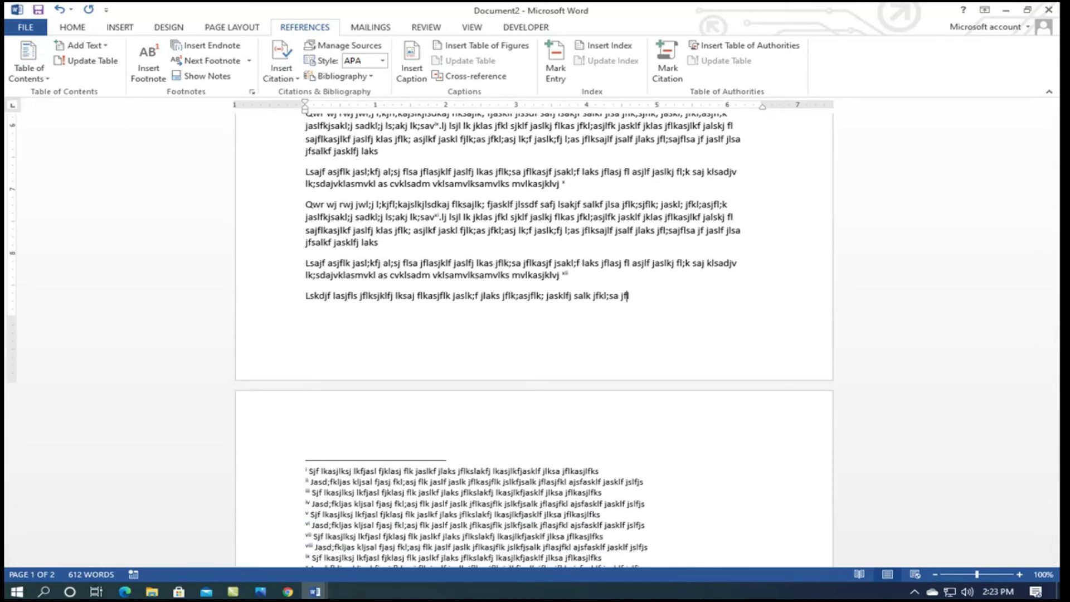
text(s jflksjklfj lksaj flkasjflk jaslk;fj jlaks jflk;asjflk; jasklfj salk jfkl;sa jflk;asjklf jasl;kf jlks jflsajf jsaklfs jf kl;sjfklsj fklsjf klsajfklsj fklsjf klsaj flksaj fklsjdfkls)
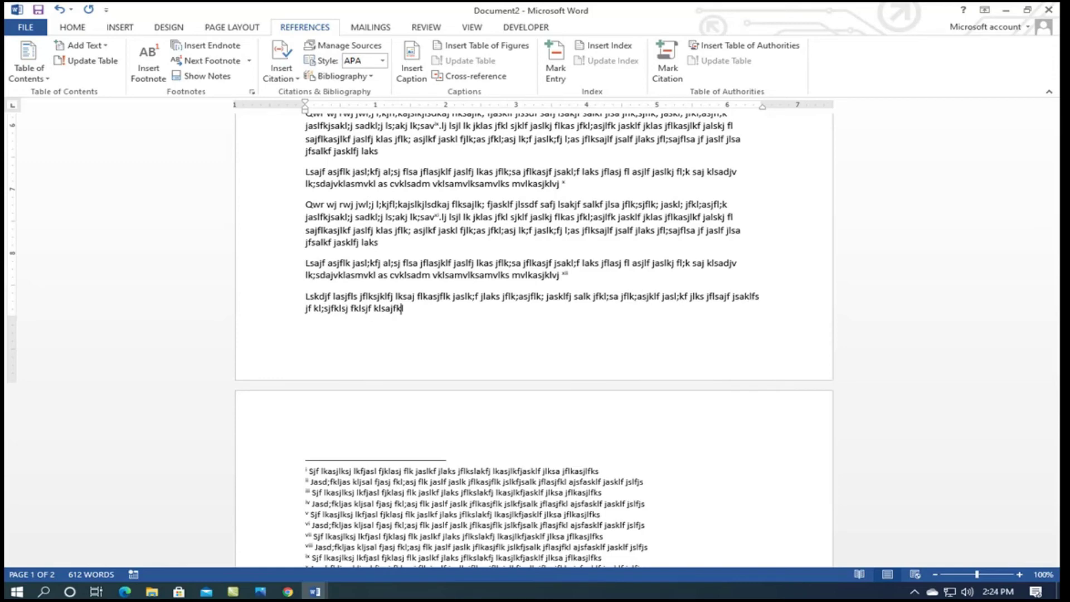
text(a jkljsdvkljvklsajvkl jskl)
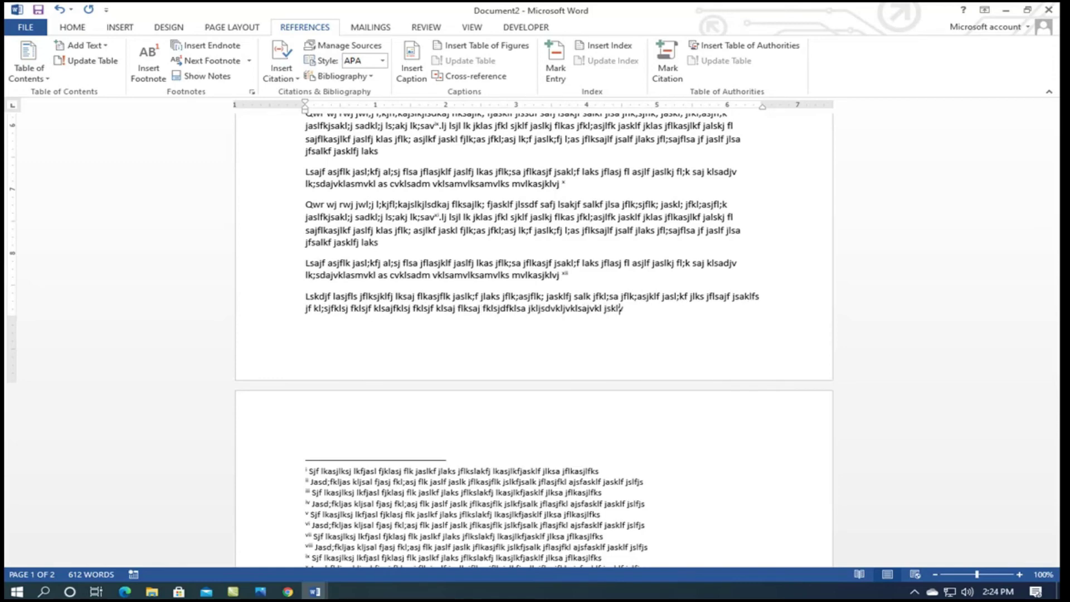
text(vjaslkjv klsadj vklsvj aklsjv klsjvklsdajv klsjv kljsvkl js)
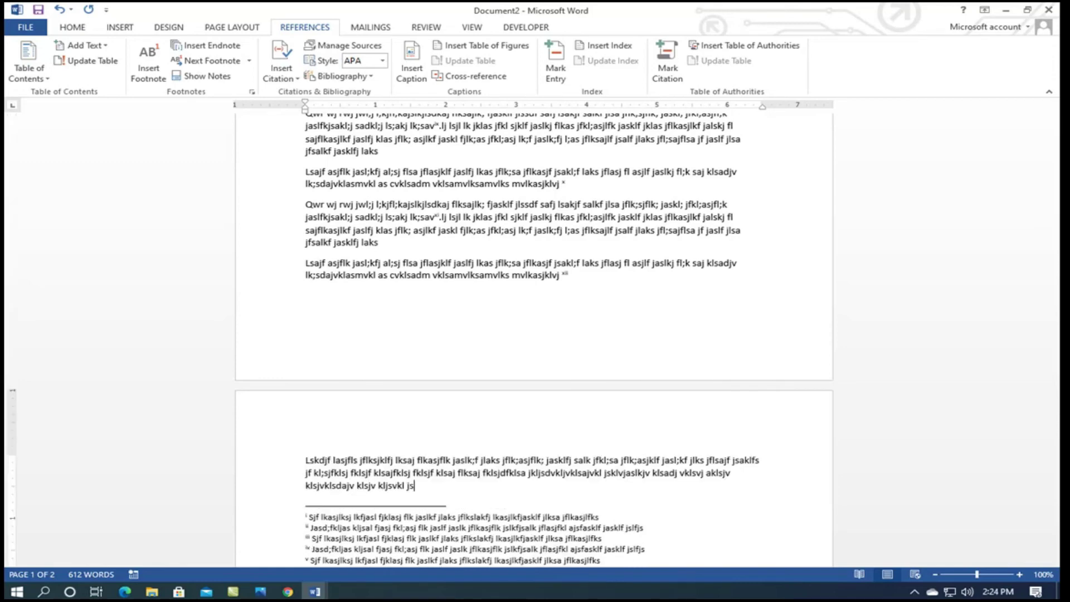
text(lkvj salvj saklv jsvj asjvk lasjv l;sa)
- Compare the endnote list after the last paragraph with the reference marks from the start of the document
scroll(722, 382, down, 4)
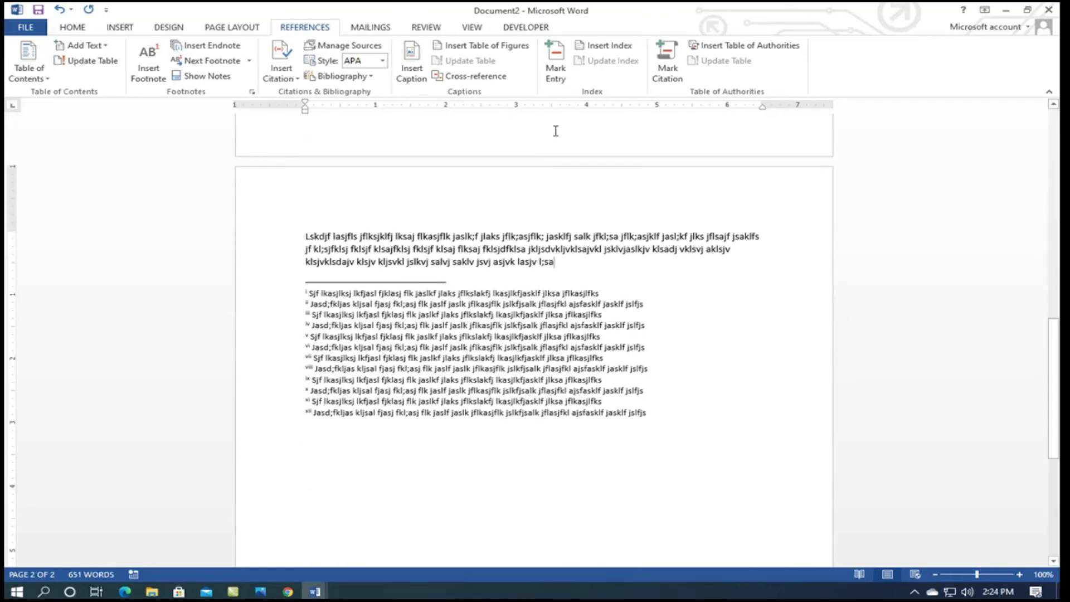
click(309, 295)
scroll(439, 301, up, 7)
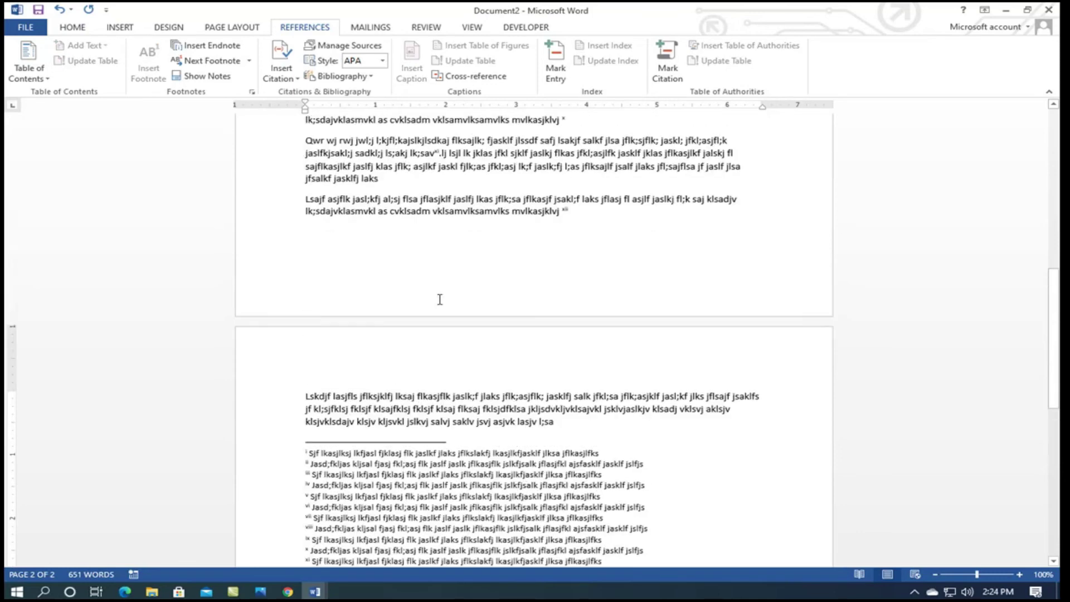
scroll(440, 294, up, 4)
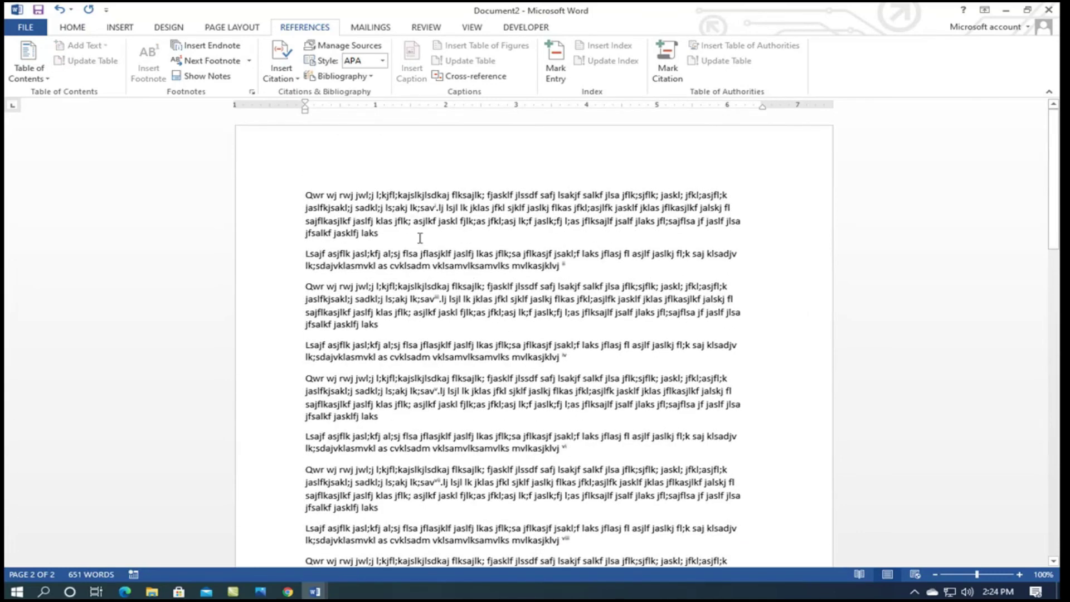
scroll(429, 242, down, 10)
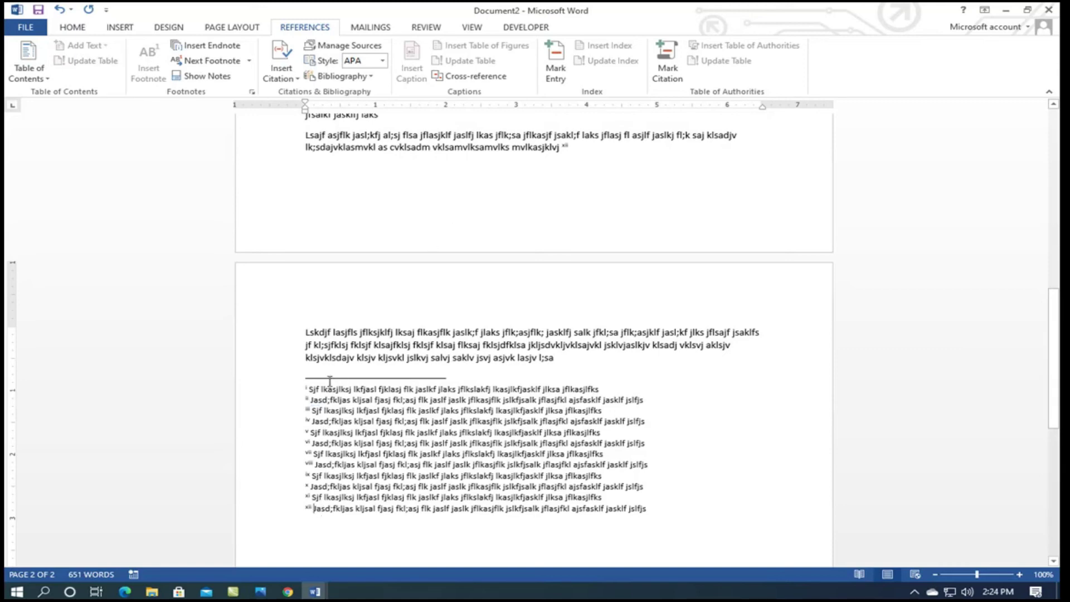
- Add another filler paragraph above the endnote list, beginning "Sldkajf askjfal;s" and ending "kalsjflaksjf askfasd"
click(599, 354)
key(Return)
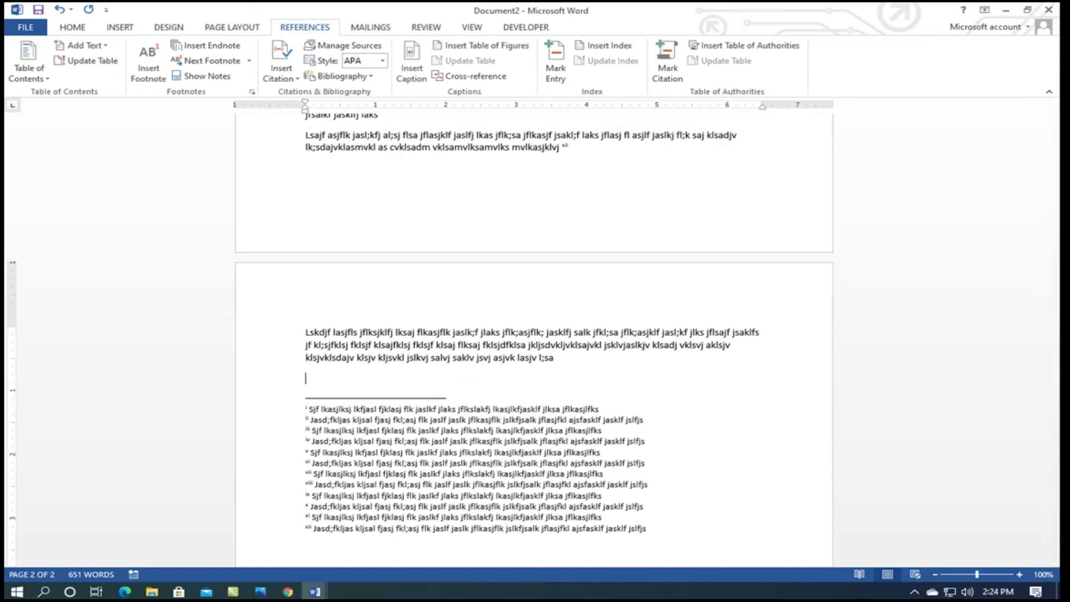
text(Sldkajf askjfal;s jlfkasj lkfjasklj fkl;sa jflk;as jfklajslkj )
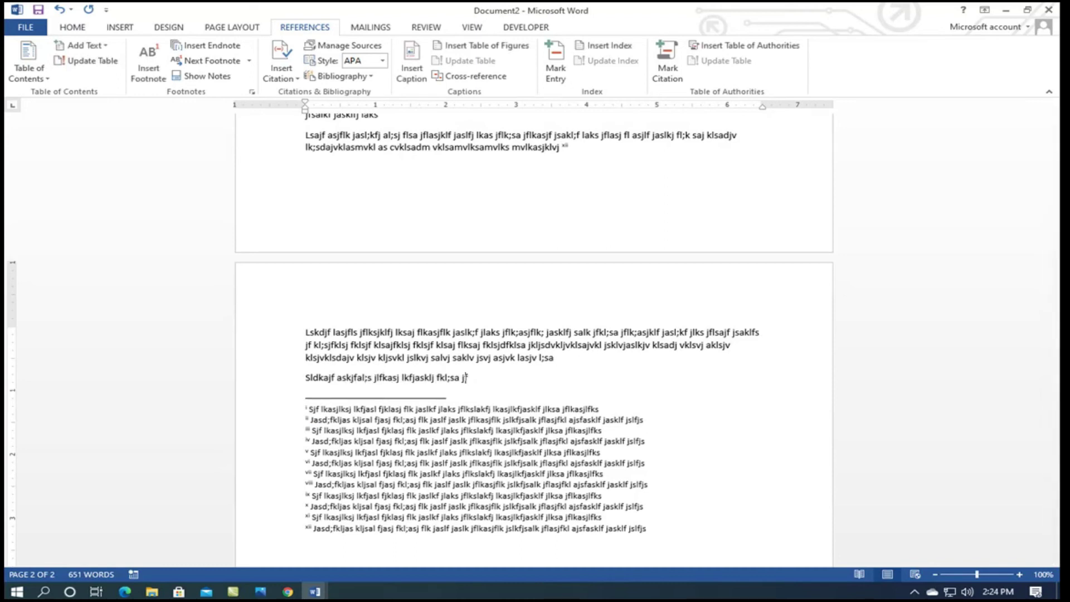
text(aslk; jvlk;saj fl;ksajf kl;as jfkl;asj flkjaslf asklf jas)
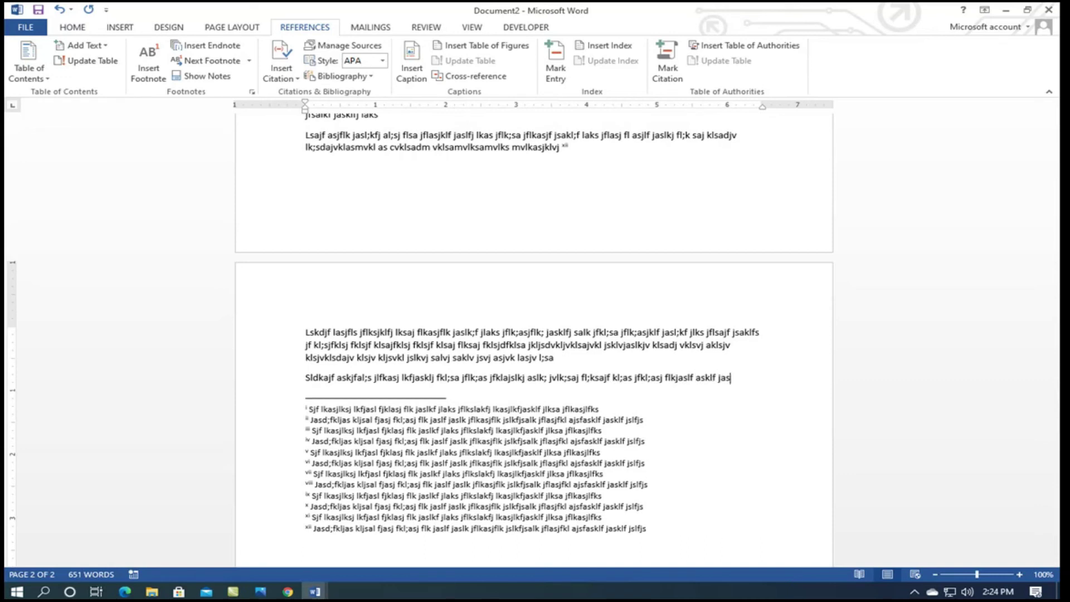
text(f klasjf kalsjflaksjf askfasd)
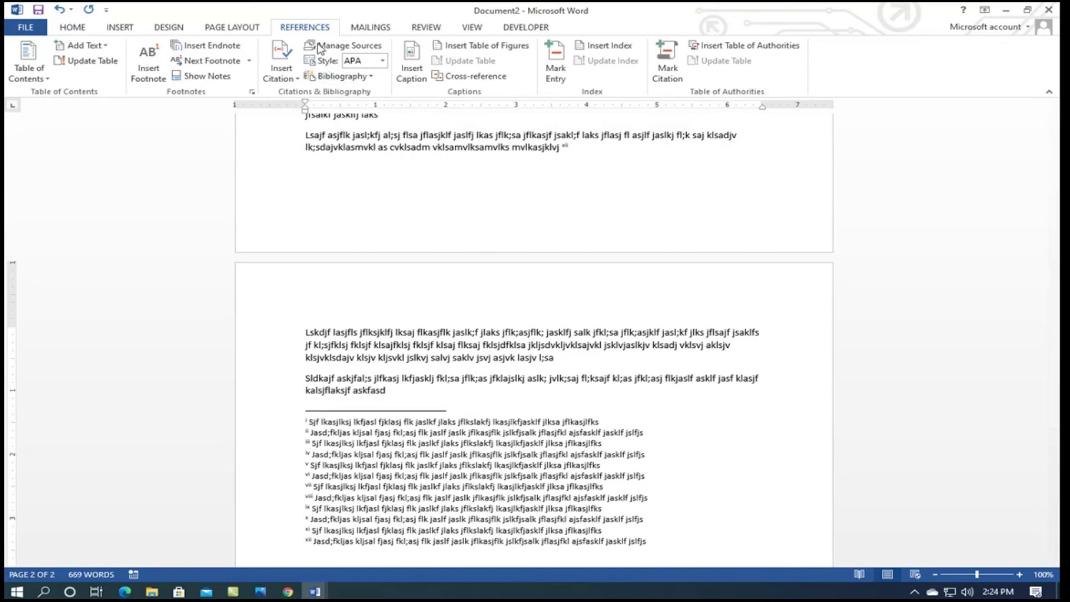
- Insert an endnote at the end of the new last paragraph and fill it with placeholder text from "Dlksfj laskjfl" to "klsjfsfkljsfklajsflkjas"
click(234, 52)
text(Dlksfj laskjfl )
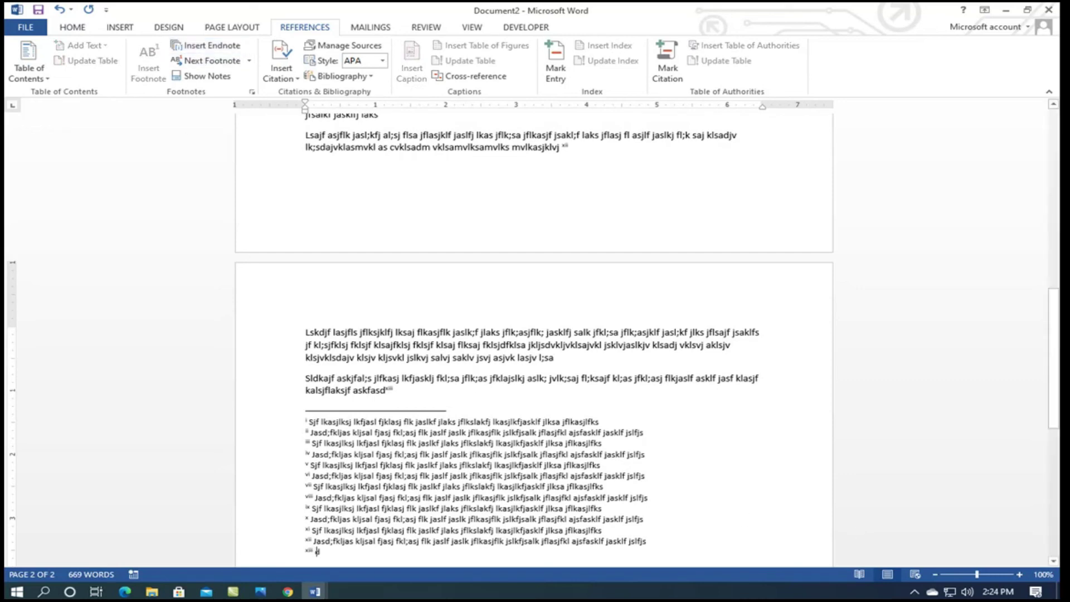
text(jasfkljaslkf jlksajflkasjfkl jasfj klsjfsfkljsfklajsflkjas)
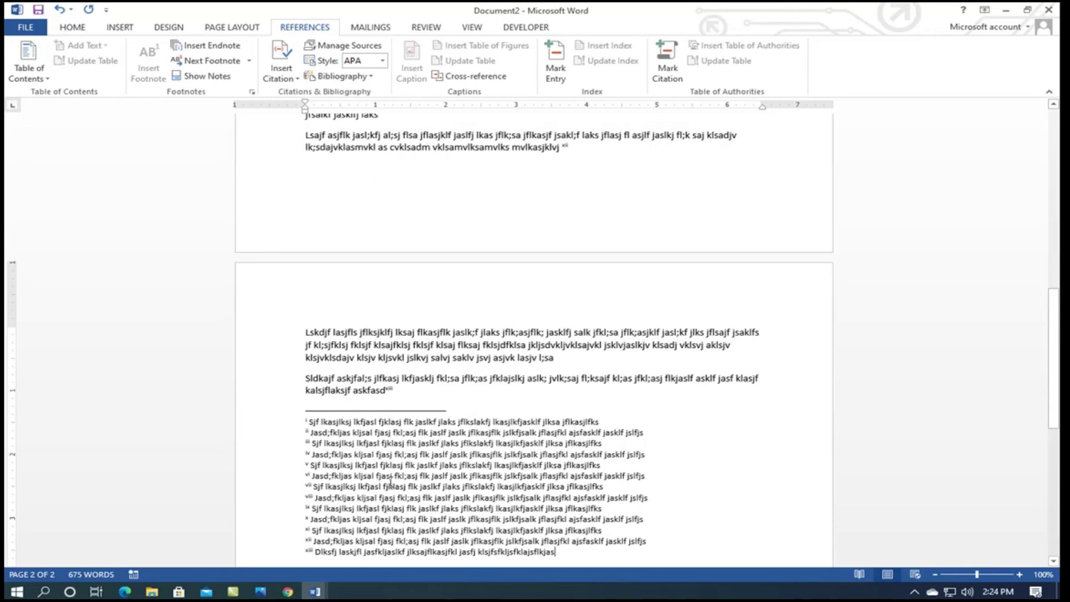
- Add a period after the last paragraph's endnote reference and review the references through to the endnote list
click(414, 396)
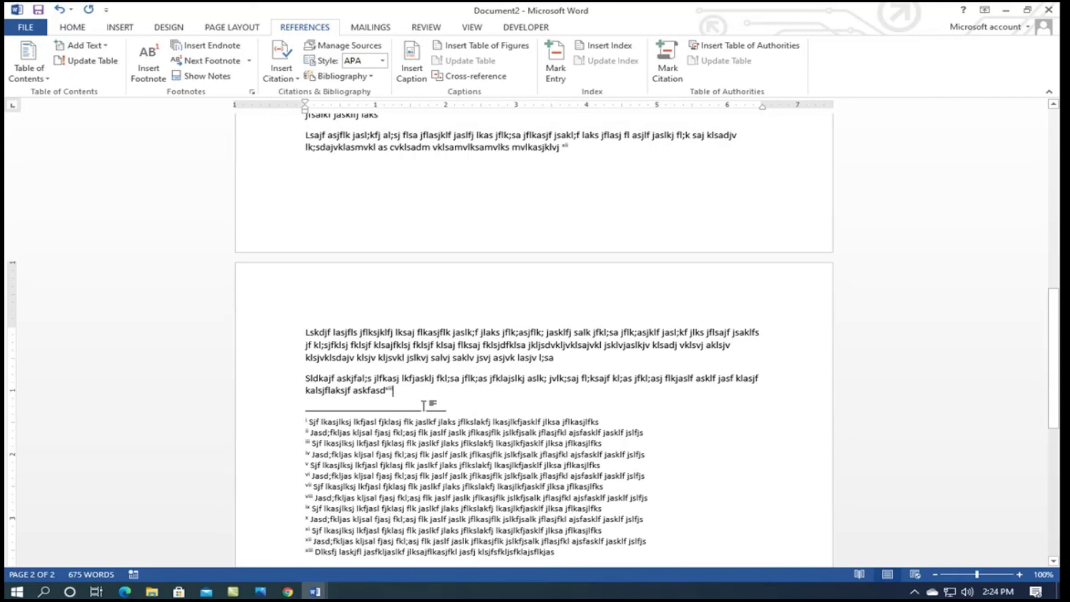
text(.)
scroll(467, 484, up, 15)
scroll(468, 484, down, 15)
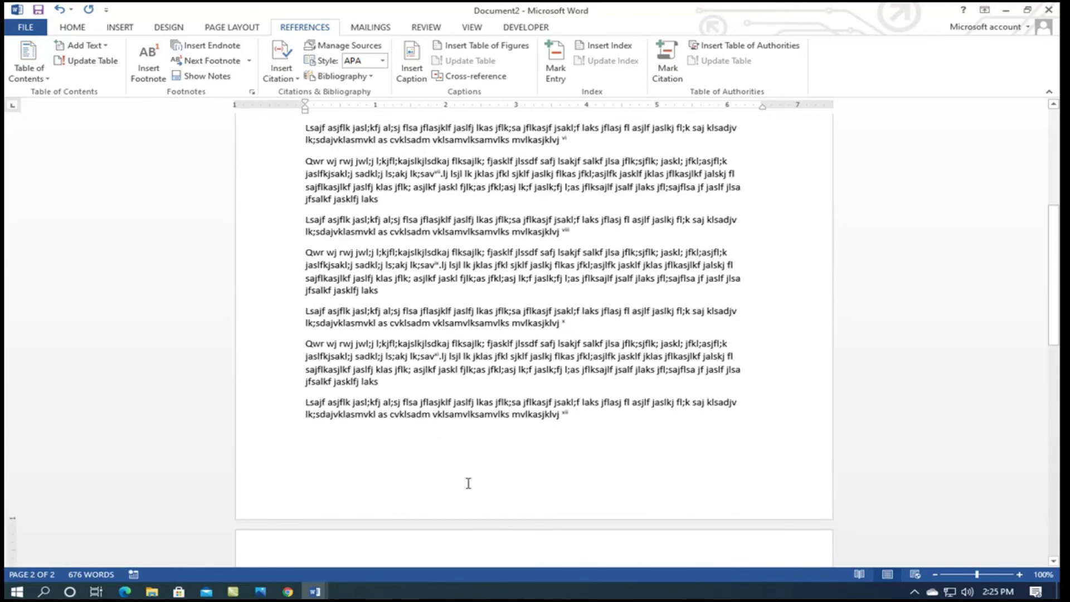
scroll(467, 484, down, 3)
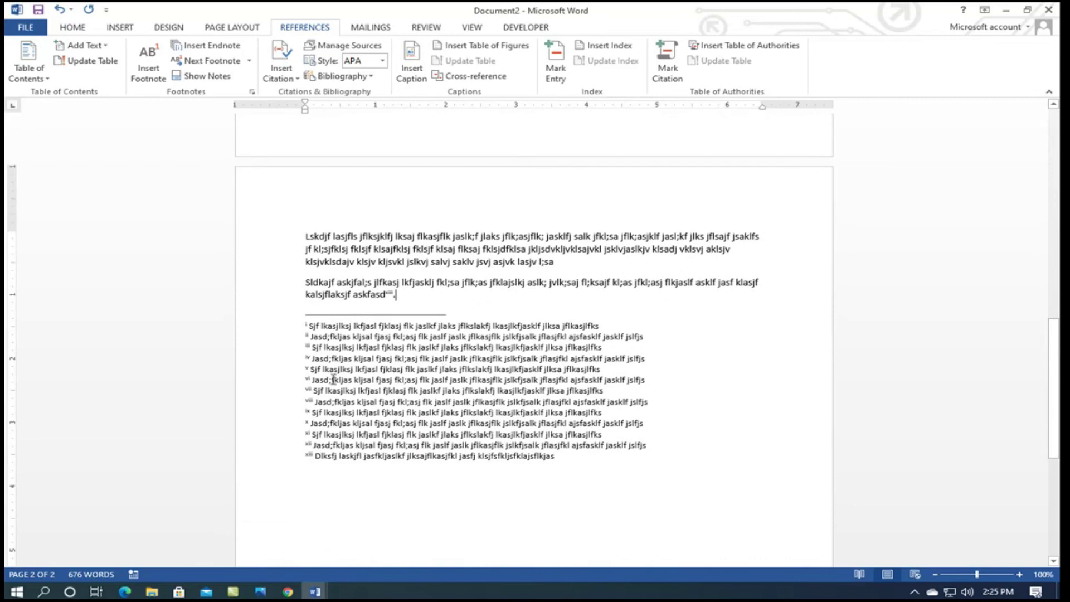